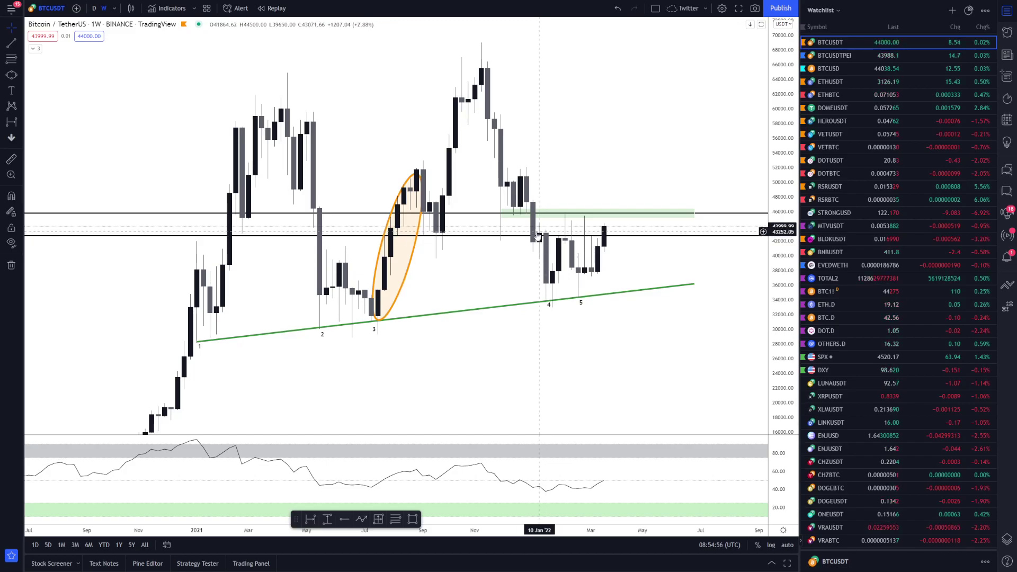
- Hide the watchlist and examine the weekly BTCUSDT candles against the green resistance zone and the two horizontal levels
{"action": "left_click", "coordinate": [1007, 10]}
{"action": "scroll", "coordinate": [709, 307], "scroll_direction": "up", "scroll_amount": 3}
{"action": "left_click_drag", "start_coordinate": [709, 307], "coordinate": [700, 316]}
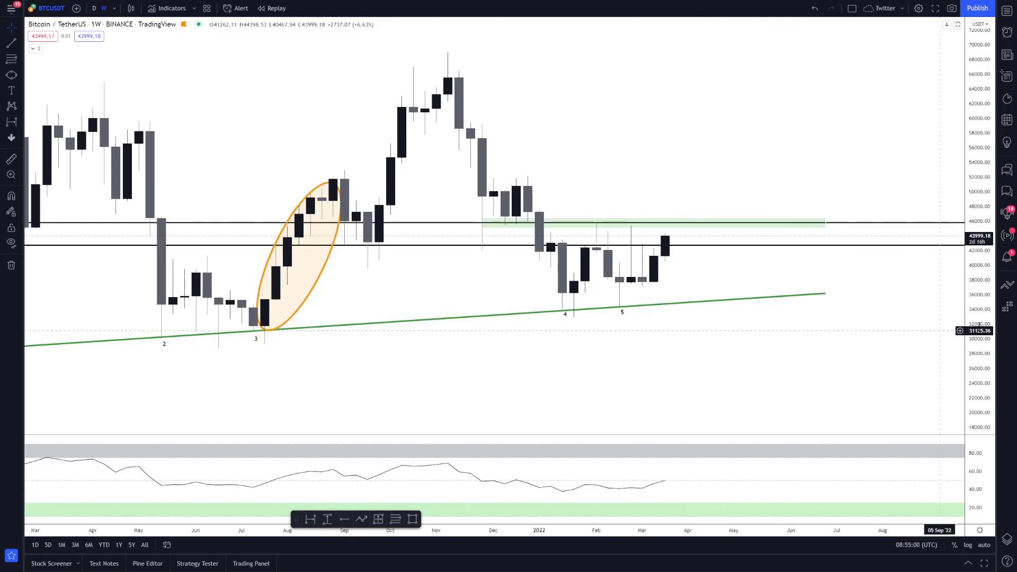
{"action": "left_click_drag", "start_coordinate": [975, 328], "coordinate": [975, 276]}
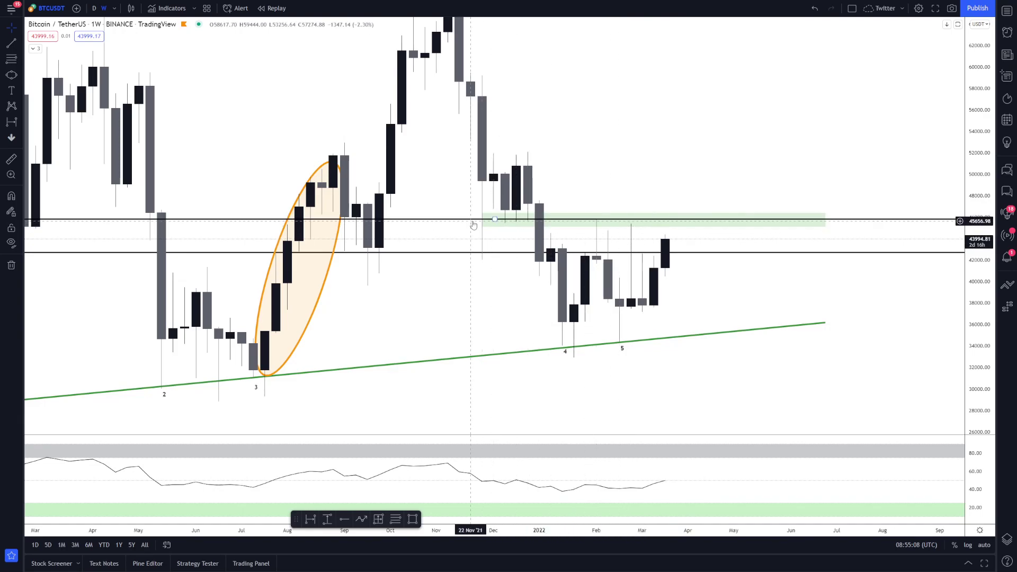
{"action": "scroll", "coordinate": [473, 225], "scroll_direction": "down", "scroll_amount": 2}
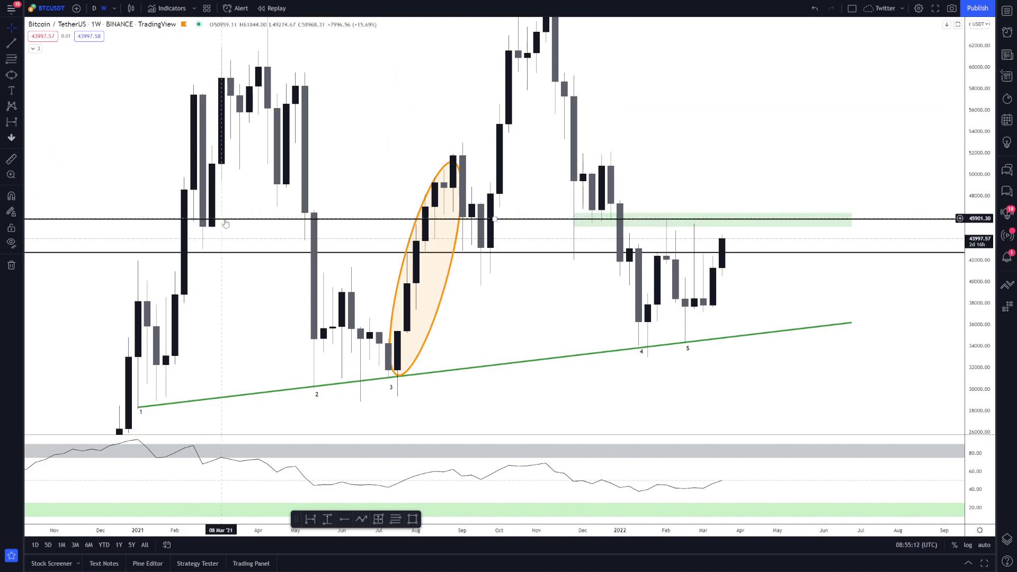
{"action": "scroll", "coordinate": [593, 231], "scroll_direction": "up", "scroll_amount": 2}
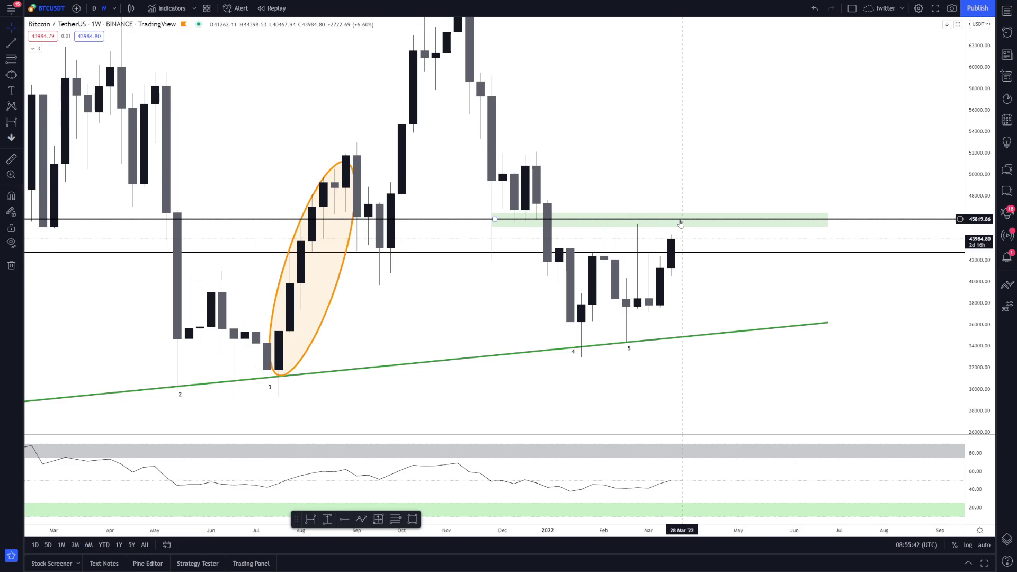
{"action": "left_click_drag", "start_coordinate": [627, 172], "coordinate": [621, 207]}
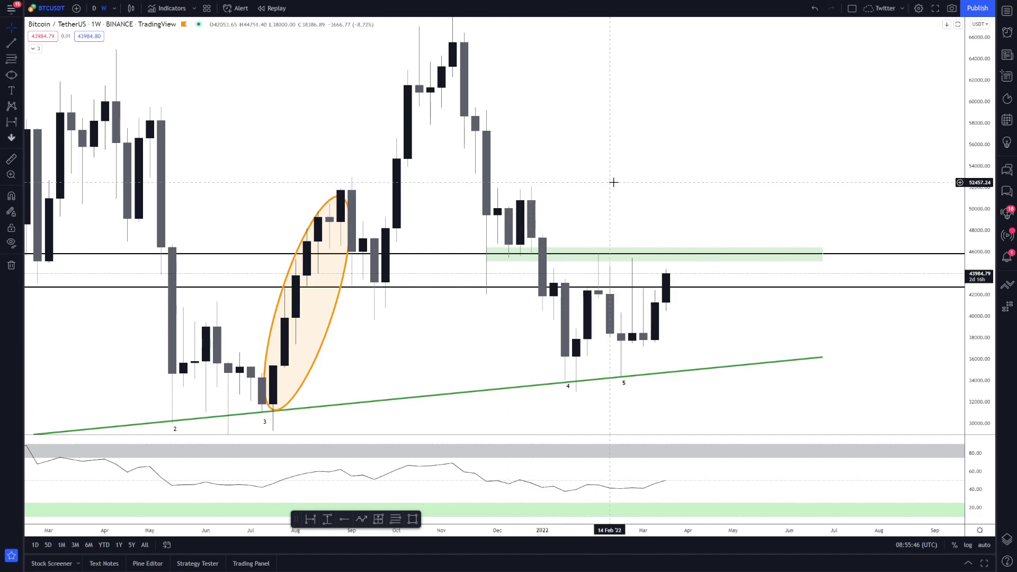
{"action": "left_click_drag", "start_coordinate": [626, 164], "coordinate": [648, 136]}
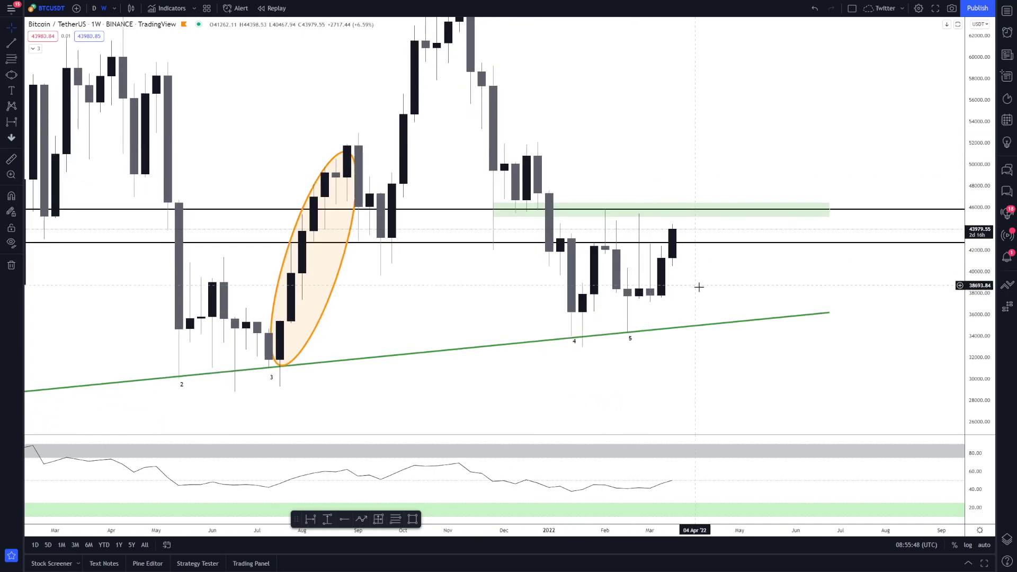
{"action": "left_click_drag", "start_coordinate": [699, 287], "coordinate": [686, 281]}
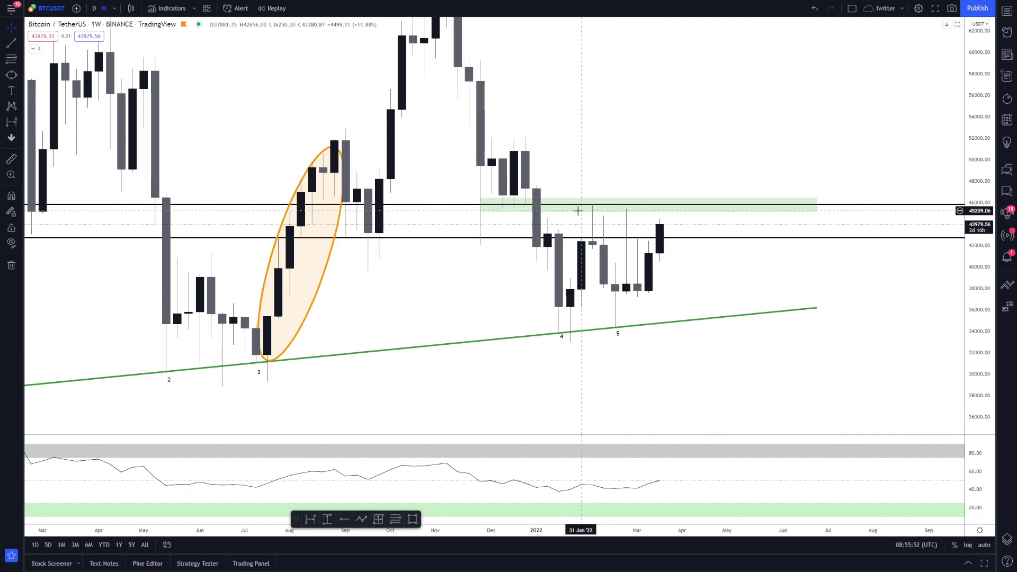
{"action": "left_click_drag", "start_coordinate": [699, 261], "coordinate": [680, 245]}
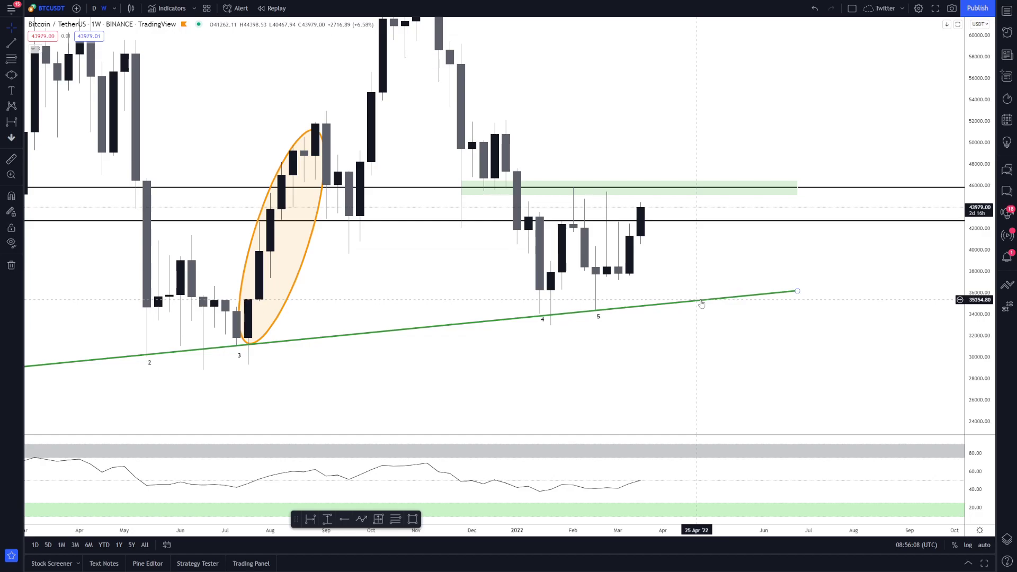
- Examine the weekly BTCUSDT structure from the November 2021 peak down to the numbered touches on the rising green trendline
{"action": "left_click_drag", "start_coordinate": [613, 72], "coordinate": [690, 207]}
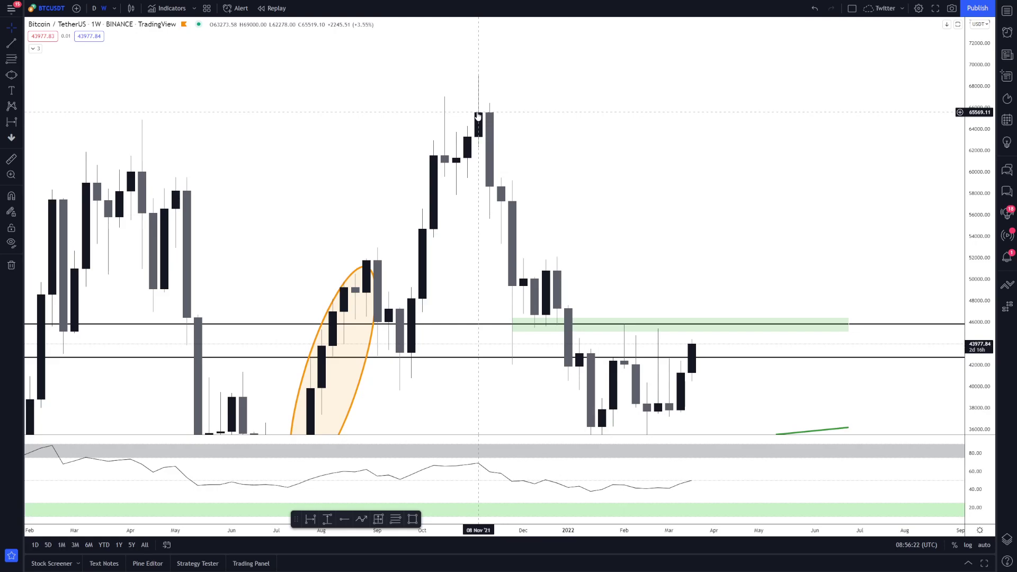
{"action": "scroll", "coordinate": [681, 228], "scroll_direction": "down", "scroll_amount": 5}
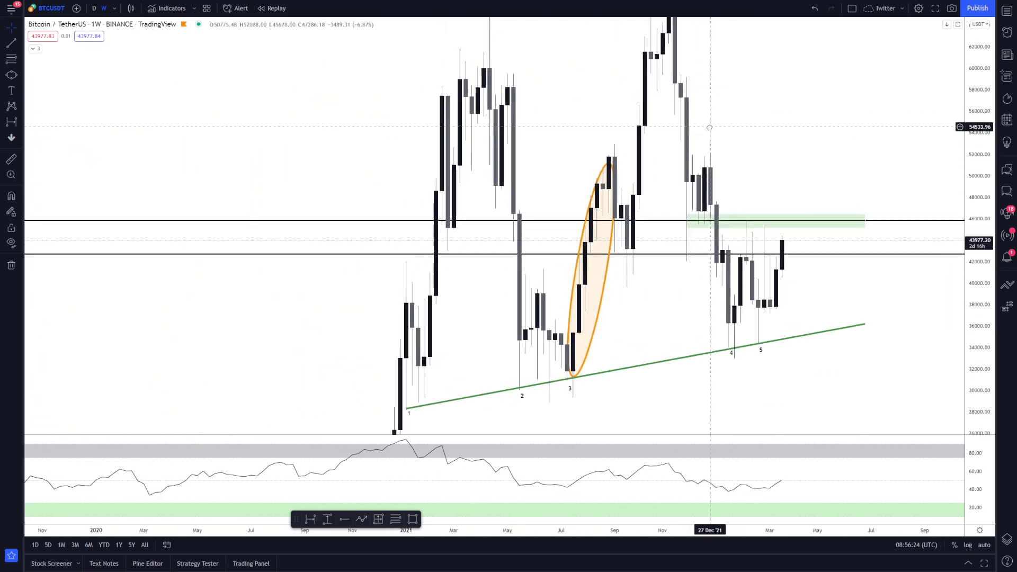
{"action": "scroll", "coordinate": [709, 127], "scroll_direction": "down", "scroll_amount": 3}
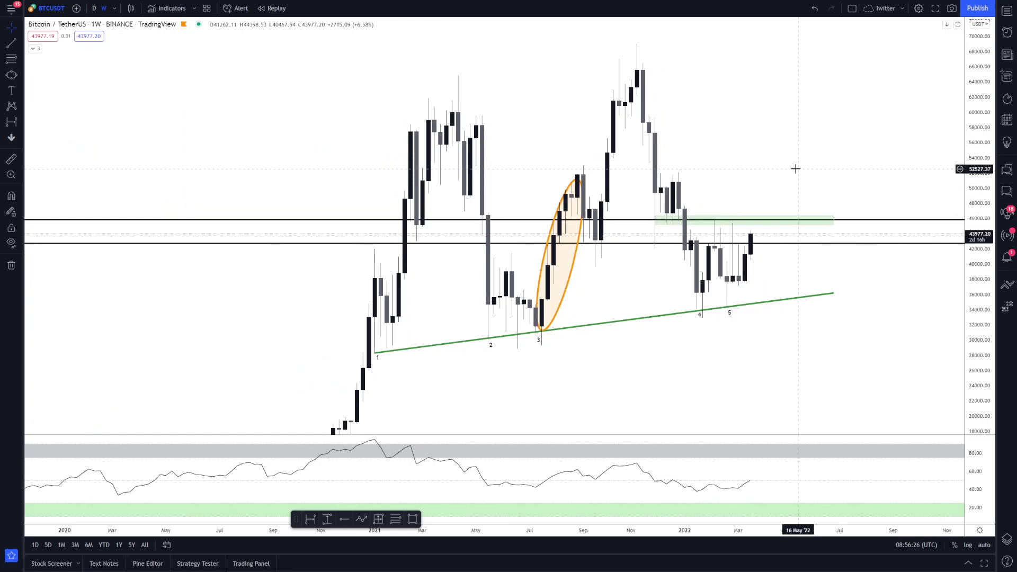
{"action": "scroll", "coordinate": [742, 165], "scroll_direction": "up", "scroll_amount": 2}
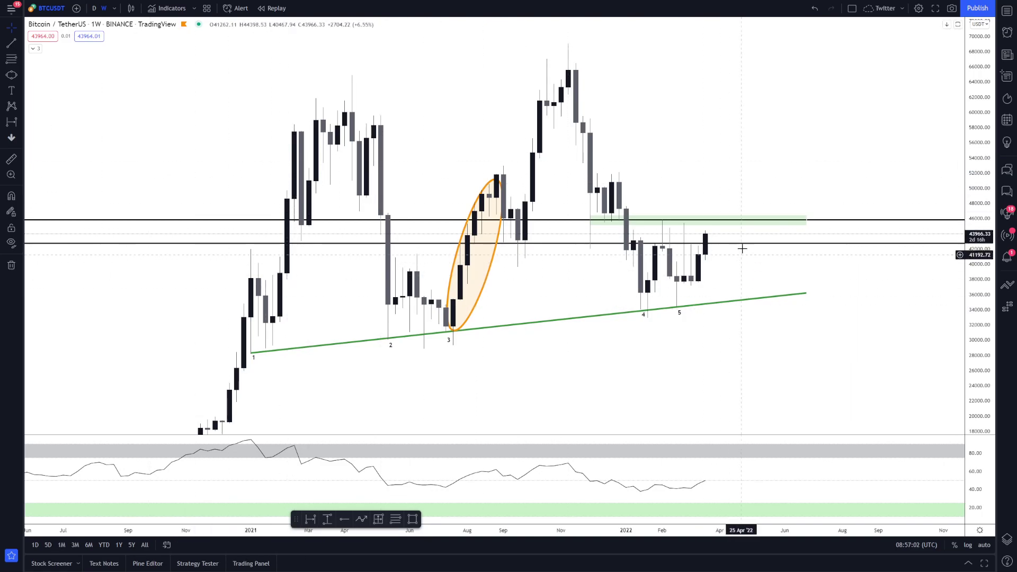
{"action": "left_click_drag", "start_coordinate": [752, 170], "coordinate": [730, 175]}
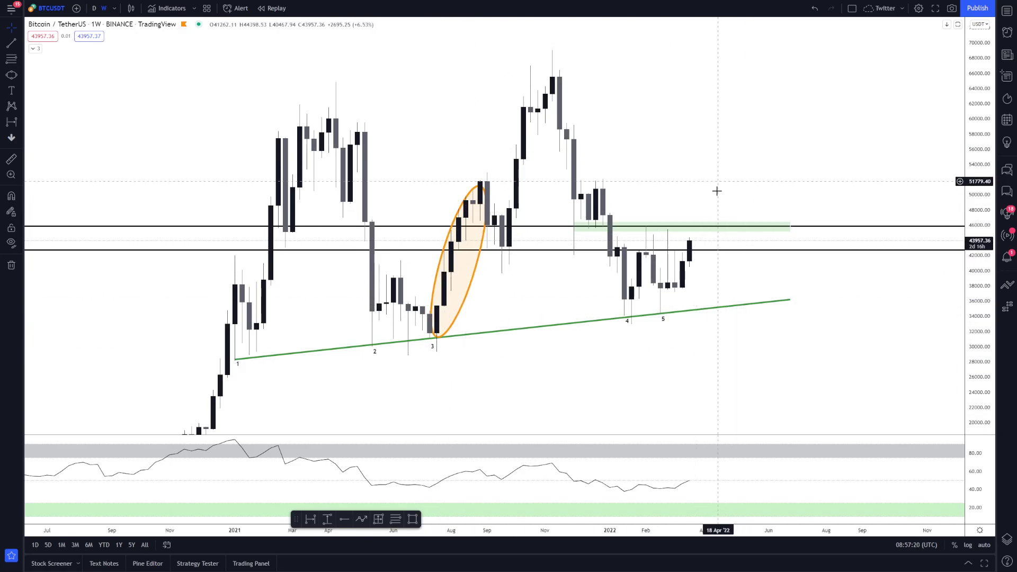
{"action": "left_click_drag", "start_coordinate": [704, 170], "coordinate": [676, 200]}
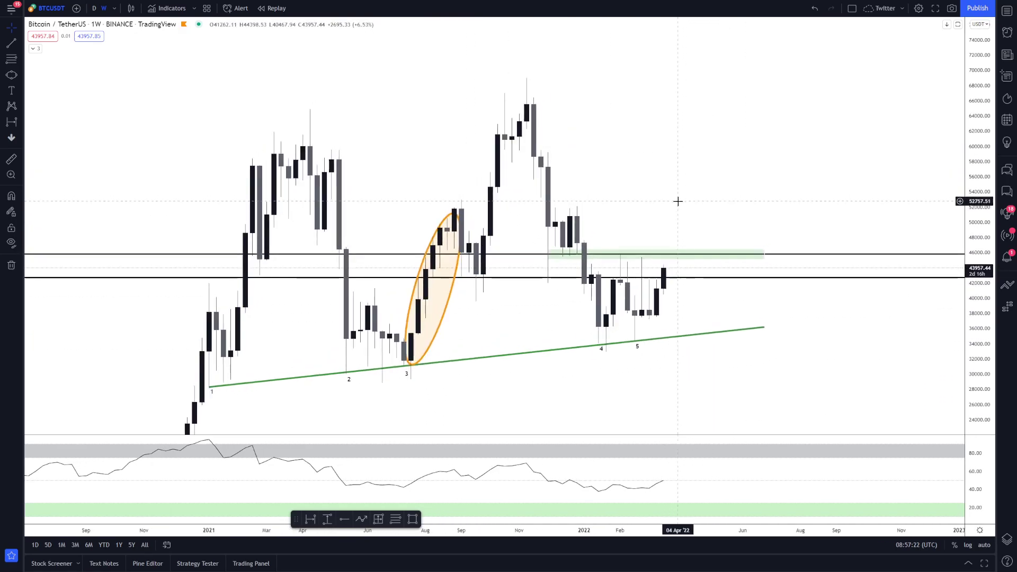
- Switch the chart to ETHUSDT, hide the watchlist, and examine the weekly rising trendline, green zone and 3266.14 level
{"action": "left_click", "coordinate": [1007, 11]}
{"action": "left_click", "coordinate": [836, 83]}
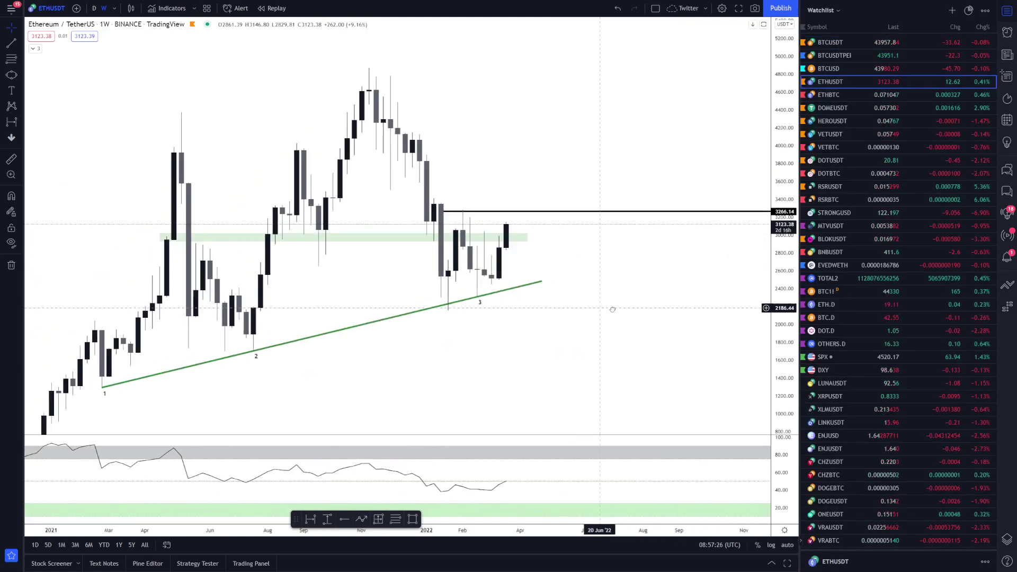
{"action": "left_click_drag", "start_coordinate": [629, 262], "coordinate": [739, 243]}
{"action": "scroll", "coordinate": [710, 265], "scroll_direction": "up", "scroll_amount": 2}
{"action": "left_click", "coordinate": [1007, 11]}
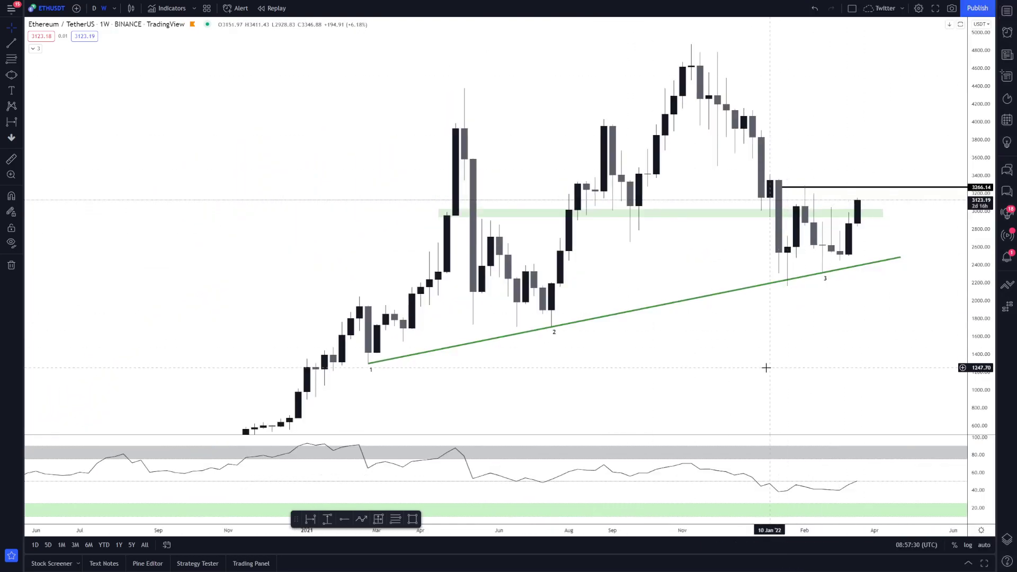
{"action": "left_click_drag", "start_coordinate": [760, 366], "coordinate": [643, 352]}
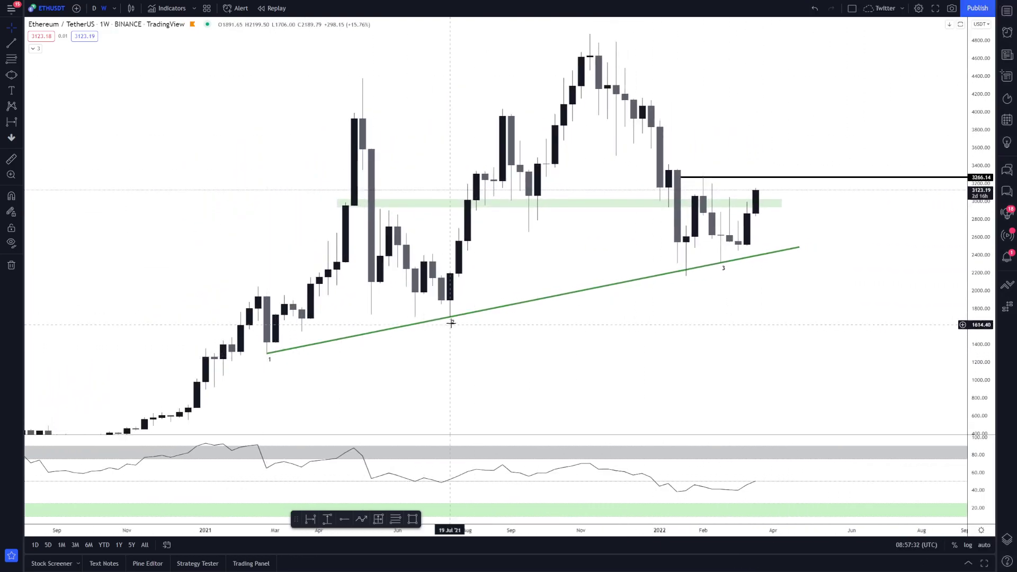
{"action": "left_click_drag", "start_coordinate": [438, 354], "coordinate": [398, 363]}
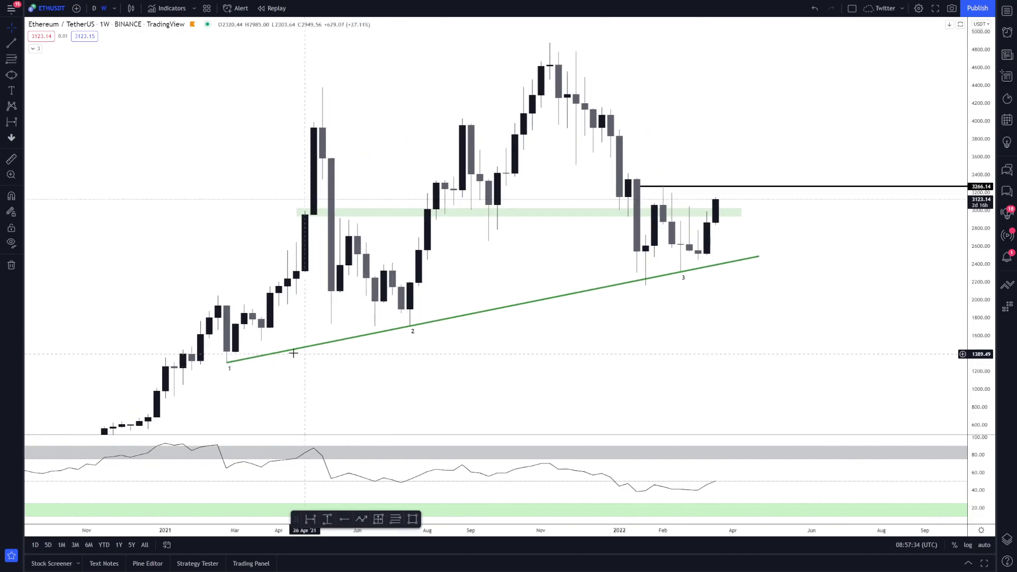
{"action": "left_click_drag", "start_coordinate": [640, 345], "coordinate": [601, 367]}
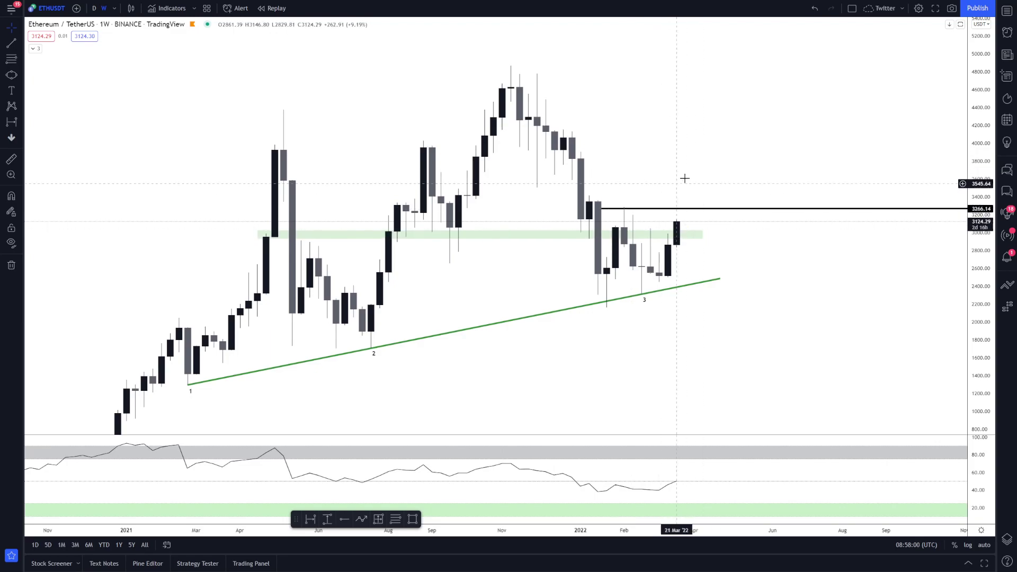
{"action": "left_click_drag", "start_coordinate": [687, 175], "coordinate": [662, 191]}
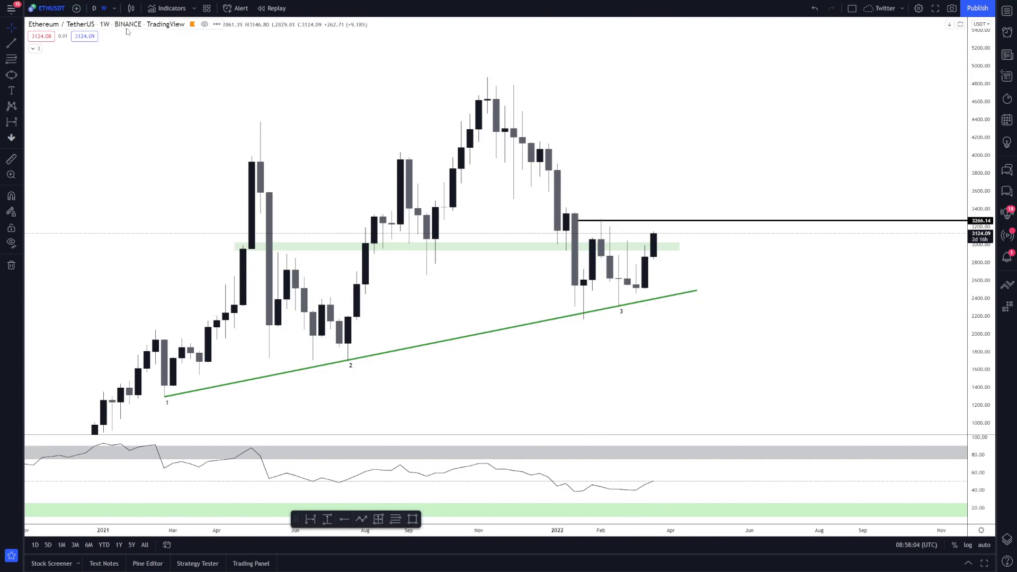
- Show the watchlist again and switch to the weekly CHZUSDT chart, with its history since 2020 in view
{"action": "left_click", "coordinate": [1006, 14]}
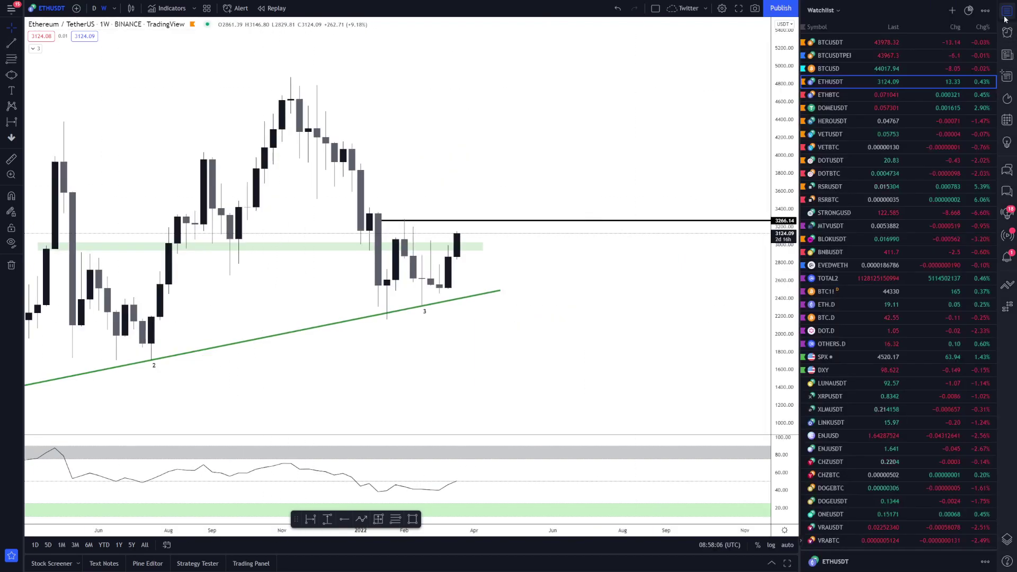
{"action": "scroll", "coordinate": [873, 270], "scroll_direction": "down", "scroll_amount": 1}
{"action": "left_click", "coordinate": [846, 425]}
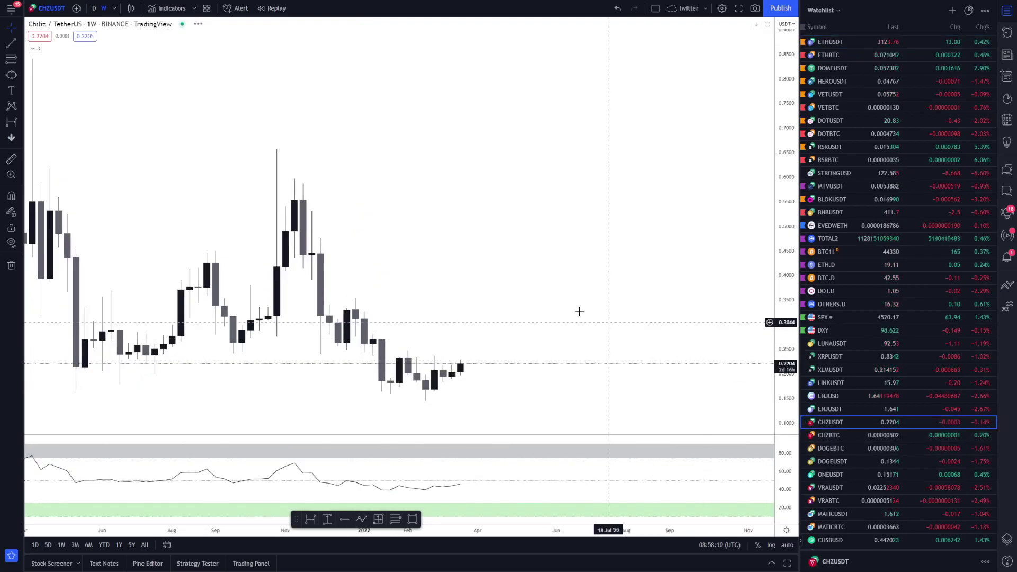
{"action": "scroll", "coordinate": [572, 308], "scroll_direction": "down", "scroll_amount": 5}
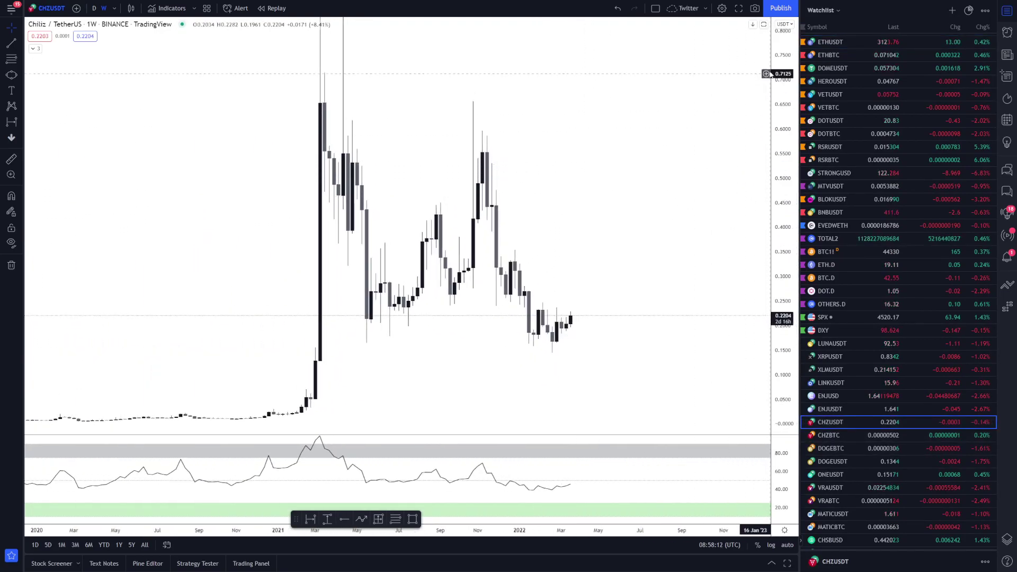
{"action": "left_click_drag", "start_coordinate": [770, 73], "coordinate": [597, 328]}
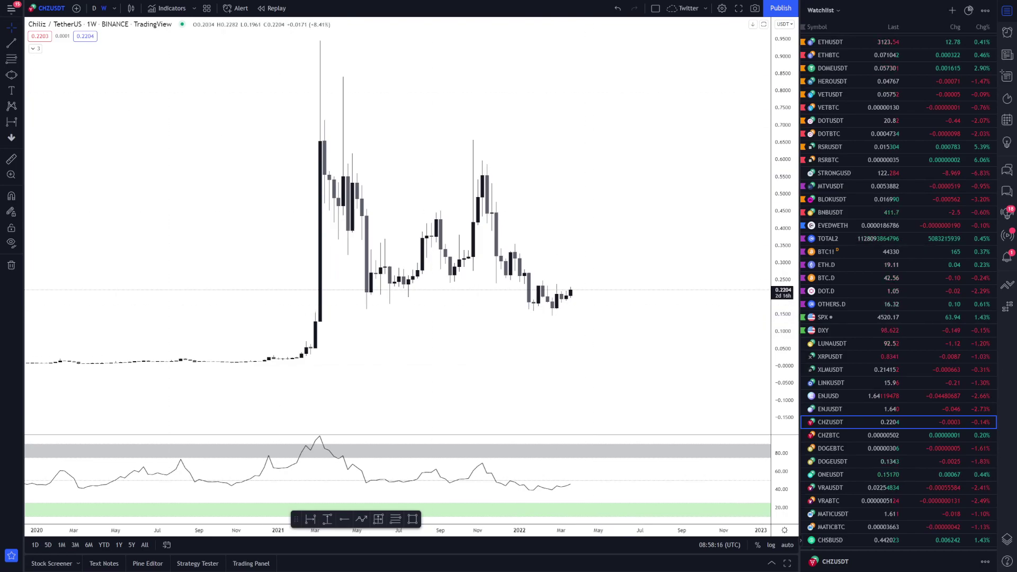
- Draw a rectangle over the weekly CHZUSDT support from 22 Feb 2021 past the latest candles, between about 0.17 and 0.14
{"action": "left_click", "coordinate": [20, 61]}
{"action": "left_click", "coordinate": [20, 76]}
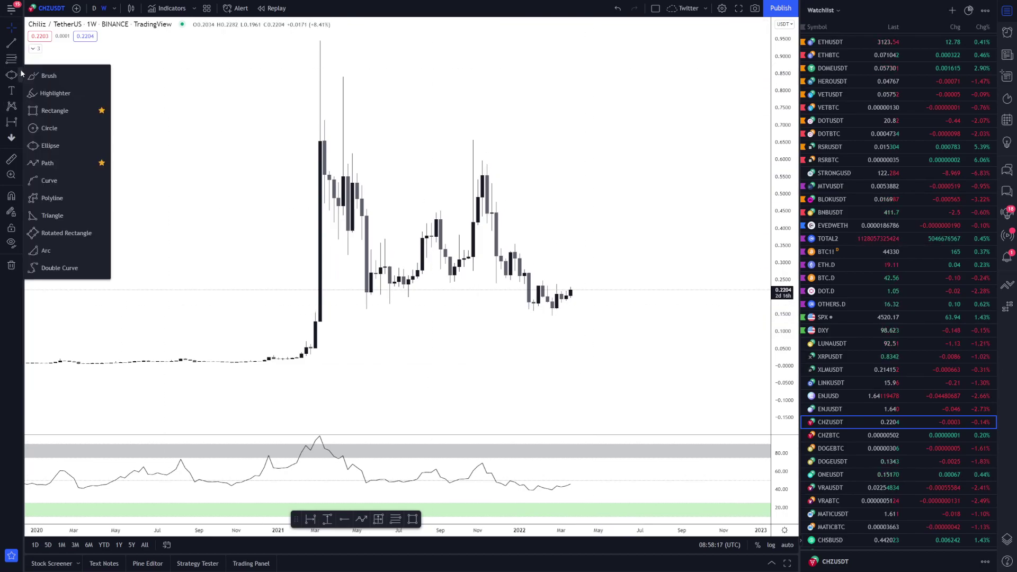
{"action": "left_click", "coordinate": [40, 109]}
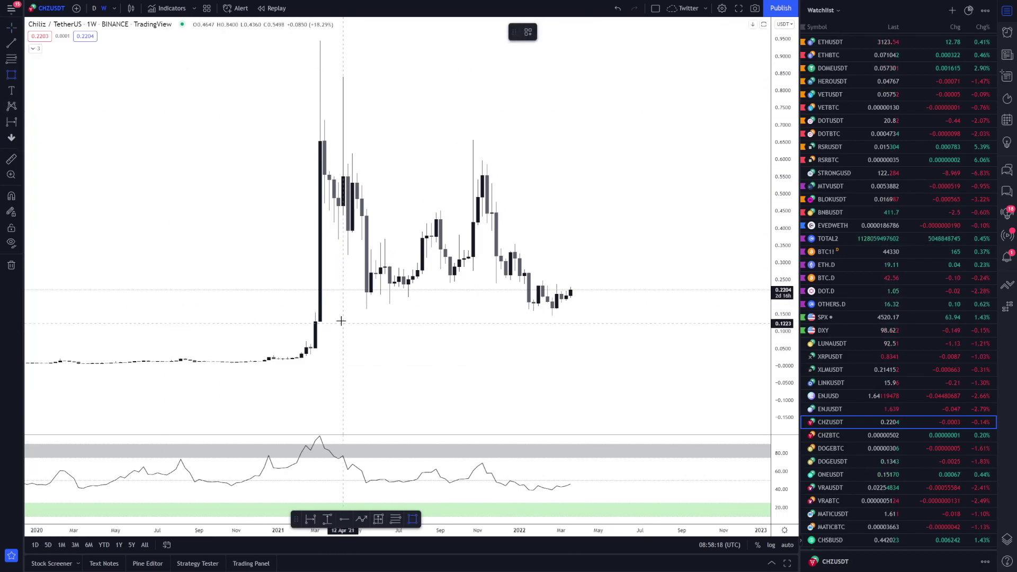
{"action": "left_click", "coordinate": [310, 307]}
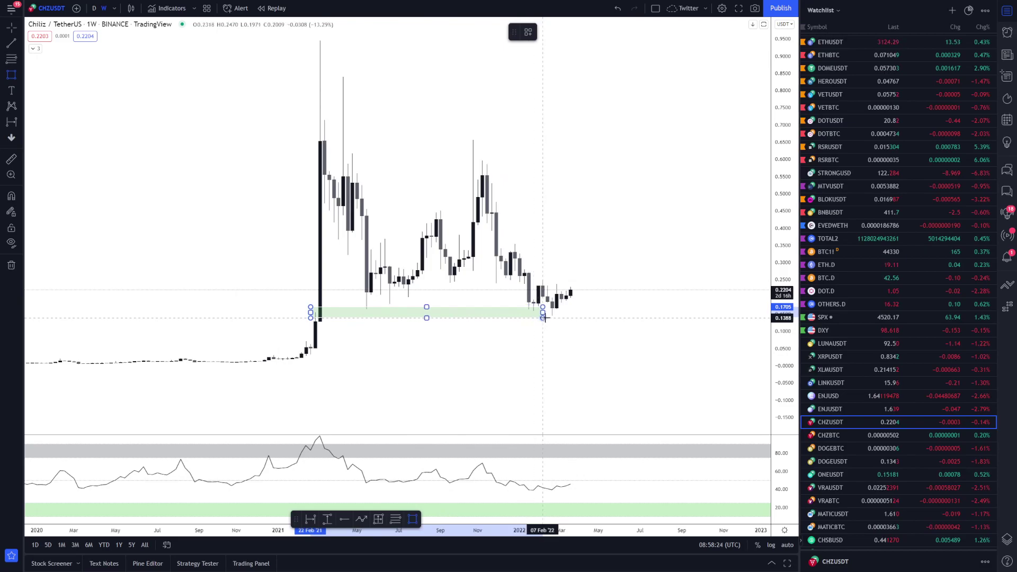
{"action": "left_click", "coordinate": [672, 317]}
- Switch the CHZUSDT chart to the daily timeframe and enlarge the 2022 price action around the green support zone
{"action": "left_click_drag", "start_coordinate": [634, 224], "coordinate": [622, 229]}
{"action": "left_click_drag", "start_coordinate": [318, 345], "coordinate": [305, 373]}
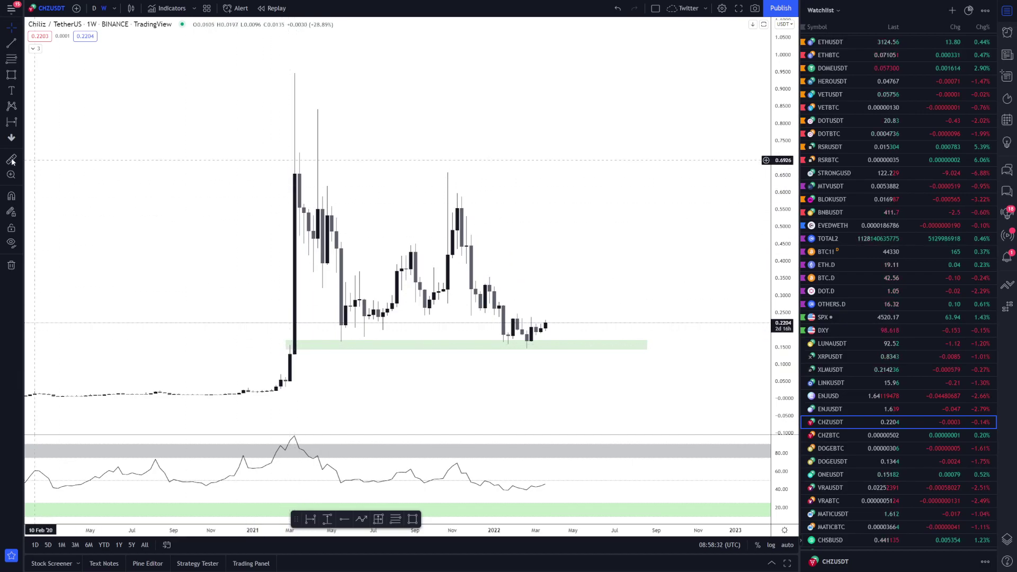
{"action": "left_click_drag", "start_coordinate": [415, 118], "coordinate": [411, 138]}
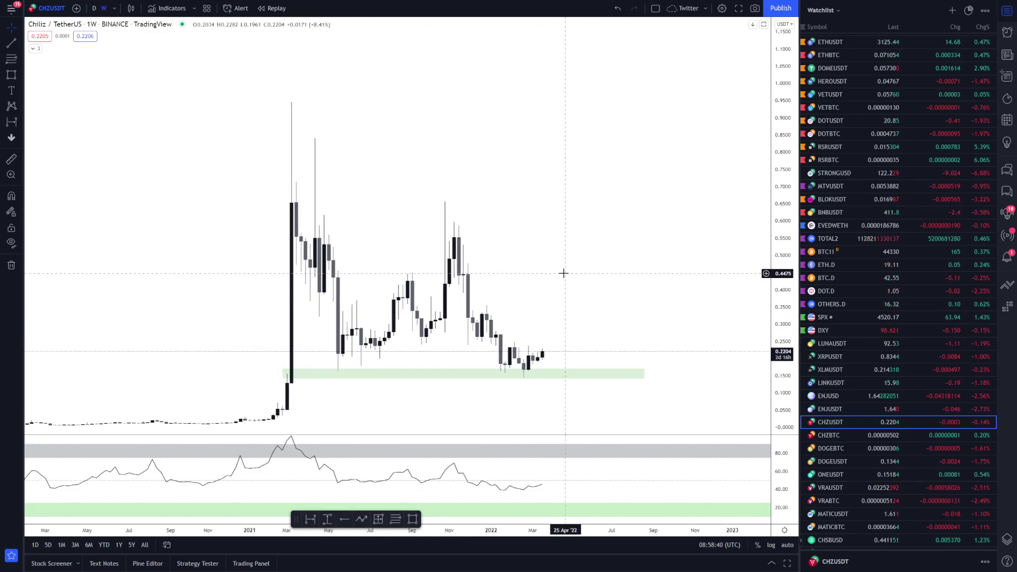
{"action": "left_click_drag", "start_coordinate": [563, 274], "coordinate": [580, 191]}
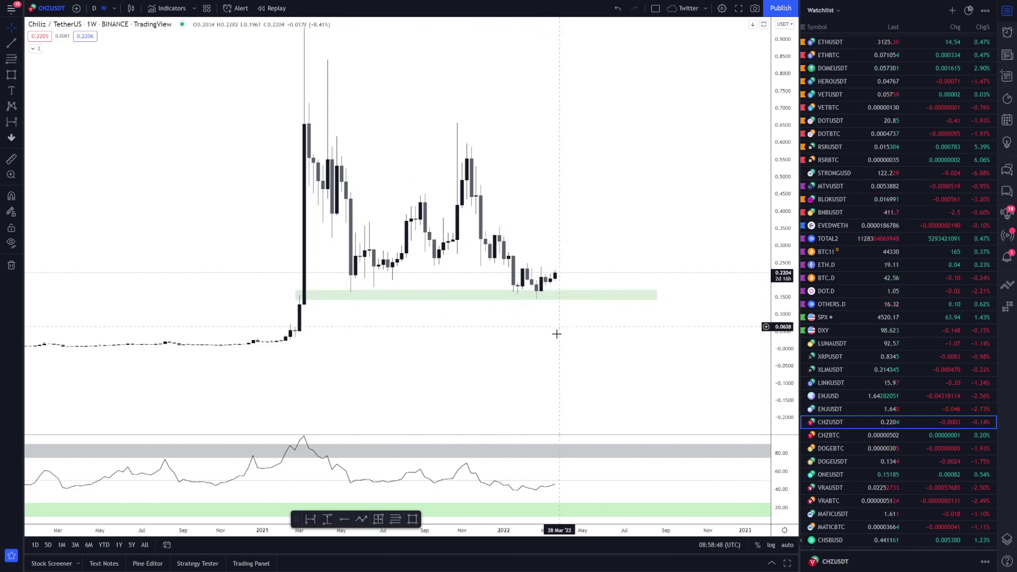
{"action": "left_click_drag", "start_coordinate": [556, 338], "coordinate": [552, 350]}
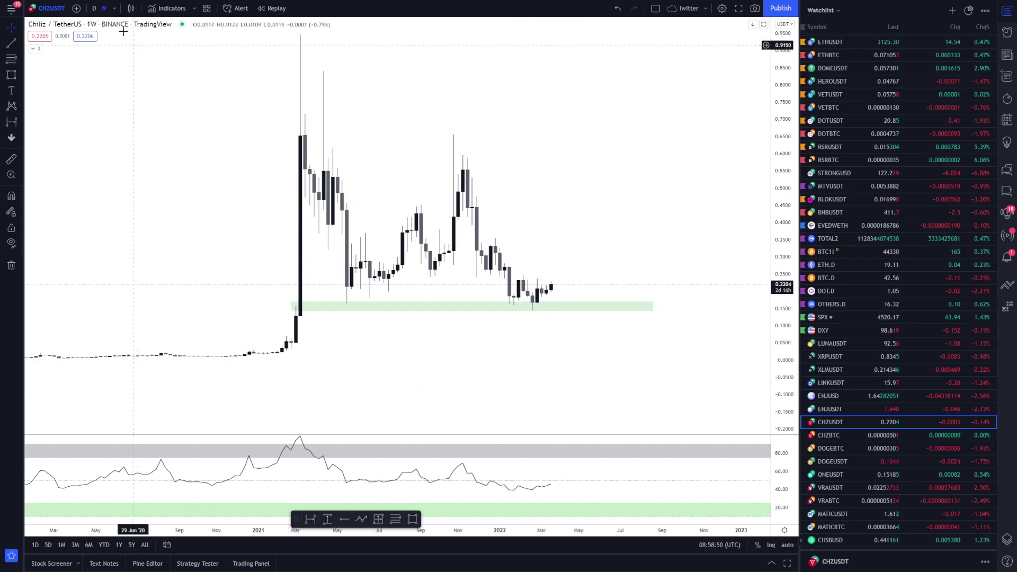
{"action": "left_click", "coordinate": [94, 8]}
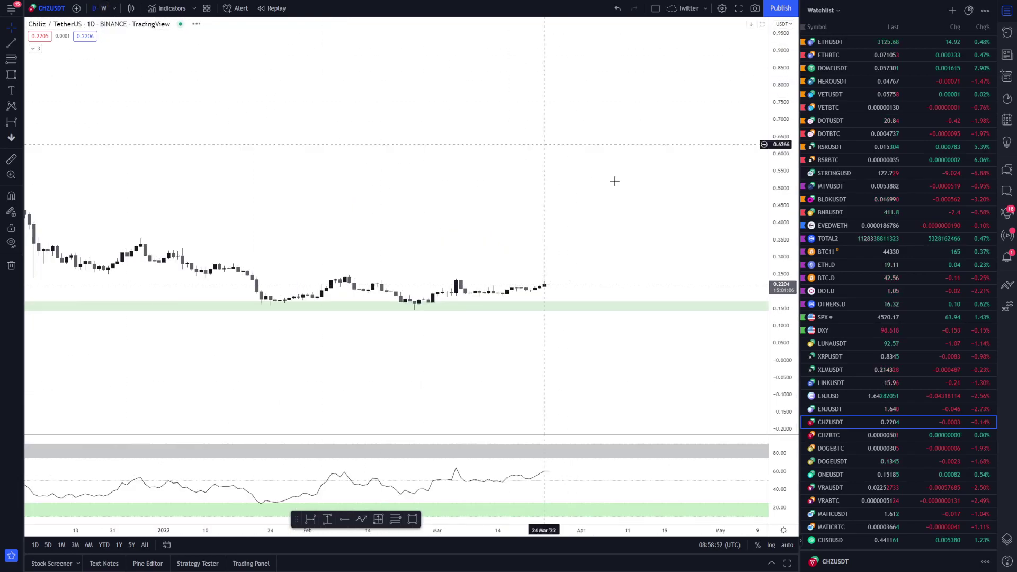
{"action": "left_click_drag", "start_coordinate": [783, 374], "coordinate": [778, 90]}
{"action": "left_click_drag", "start_coordinate": [602, 286], "coordinate": [581, 158]}
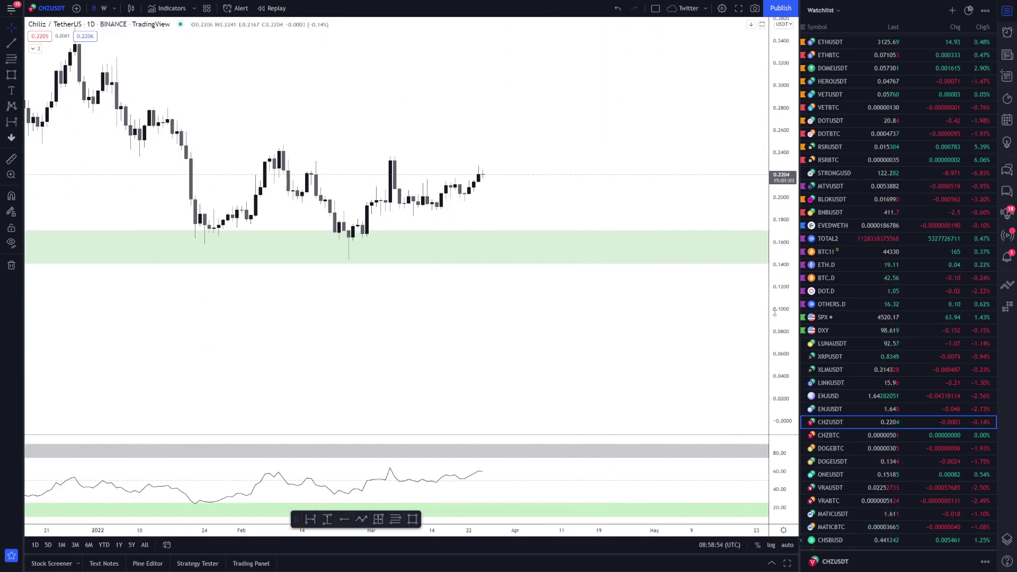
{"action": "left_click_drag", "start_coordinate": [780, 339], "coordinate": [777, 80]}
{"action": "left_click_drag", "start_coordinate": [675, 157], "coordinate": [657, 223]}
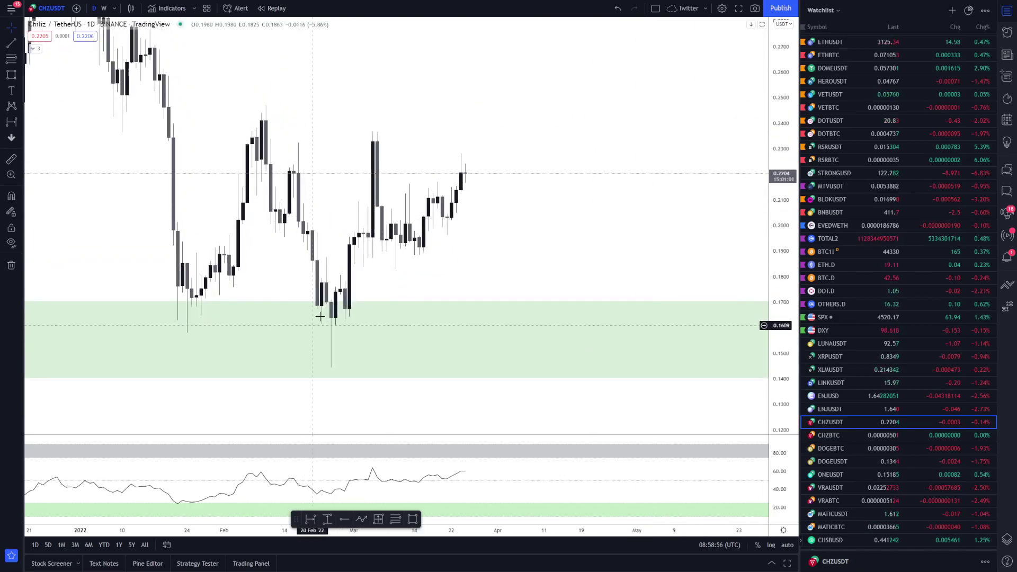
- Draw a Fibonacci retracement on the daily CHZUSDT chart from the 24 Feb 2022 low at 0.1442 up to the March high at 0.2368
{"action": "left_click", "coordinate": [395, 519]}
{"action": "left_click", "coordinate": [331, 366]}
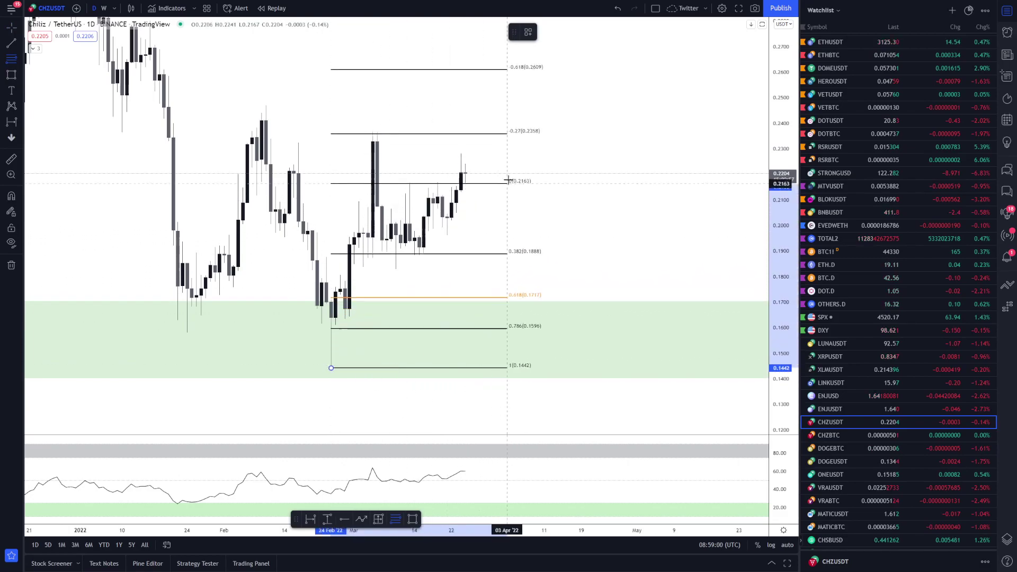
{"action": "left_click", "coordinate": [535, 131]}
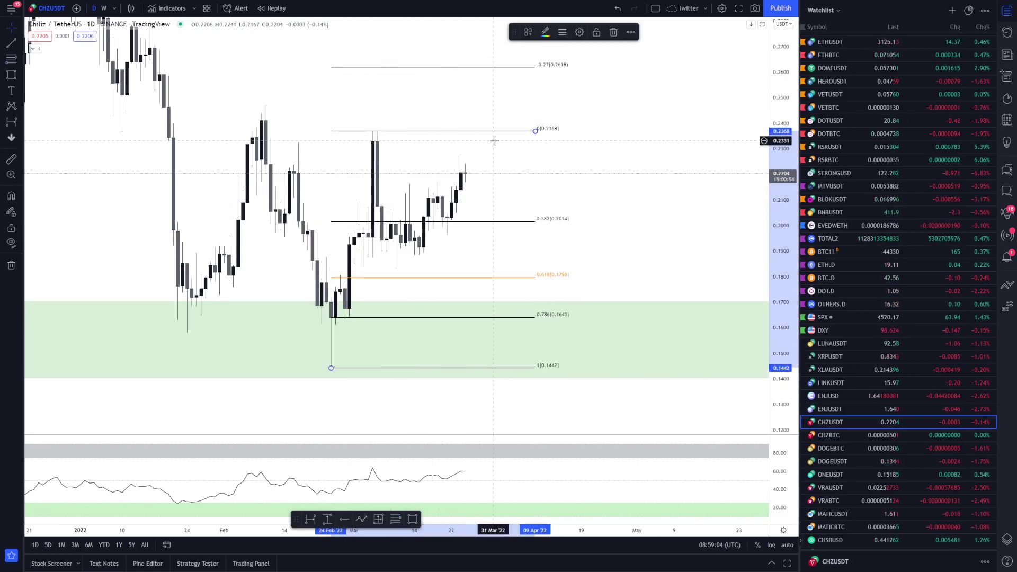
- Draw a thin green rectangle at about 0.25 on the CHZUSDT chart, from 2 Dec 2021 past the latest candles
{"action": "left_click_drag", "start_coordinate": [613, 209], "coordinate": [595, 199]}
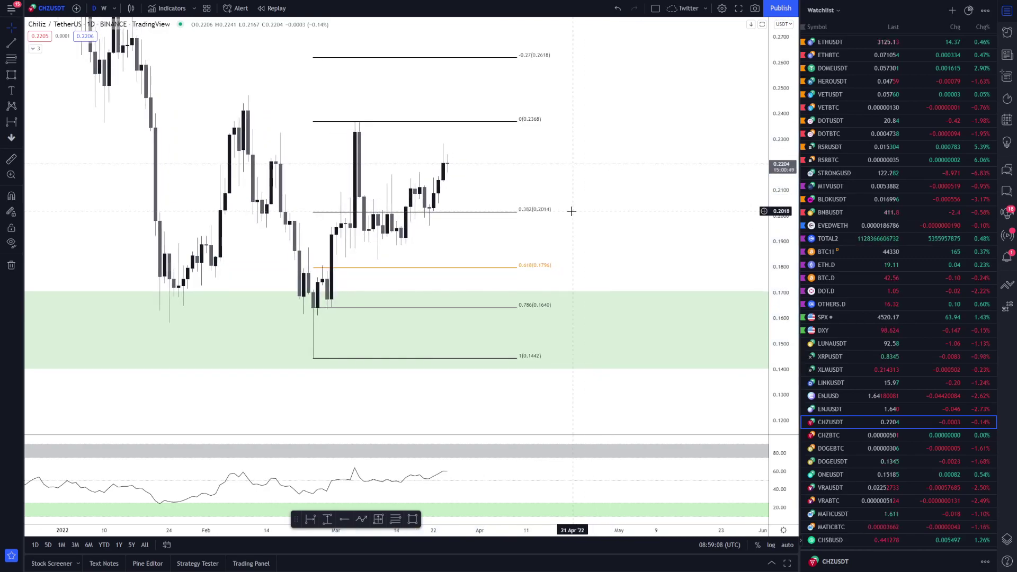
{"action": "left_click_drag", "start_coordinate": [577, 220], "coordinate": [511, 134]}
{"action": "mouse_move", "coordinate": [513, 370]}
{"action": "left_mouse_down"}
{"action": "mouse_move", "coordinate": [513, 313]}
{"action": "mouse_move", "coordinate": [507, 374]}
{"action": "left_mouse_up"}
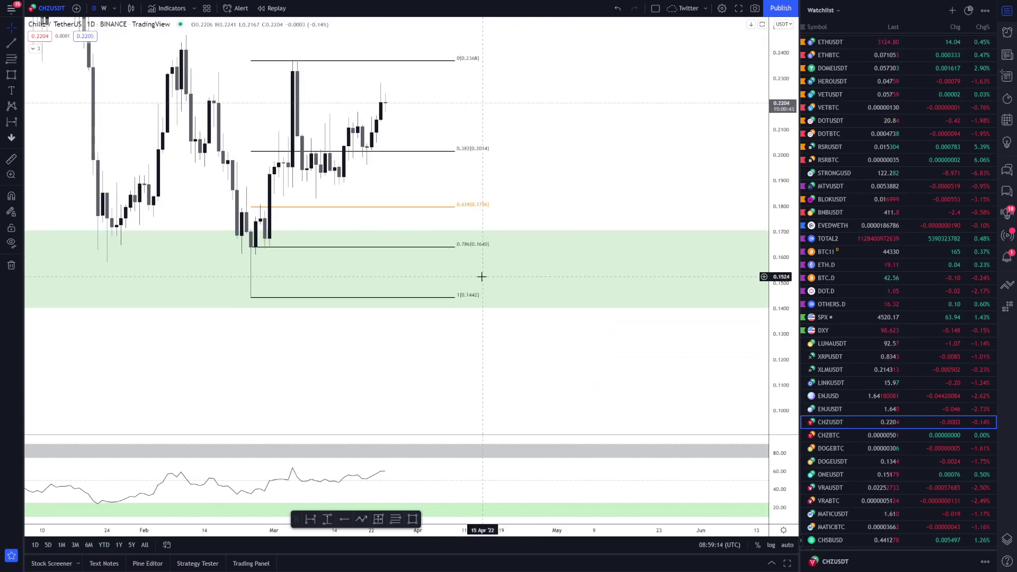
{"action": "left_click_drag", "start_coordinate": [481, 255], "coordinate": [514, 308]}
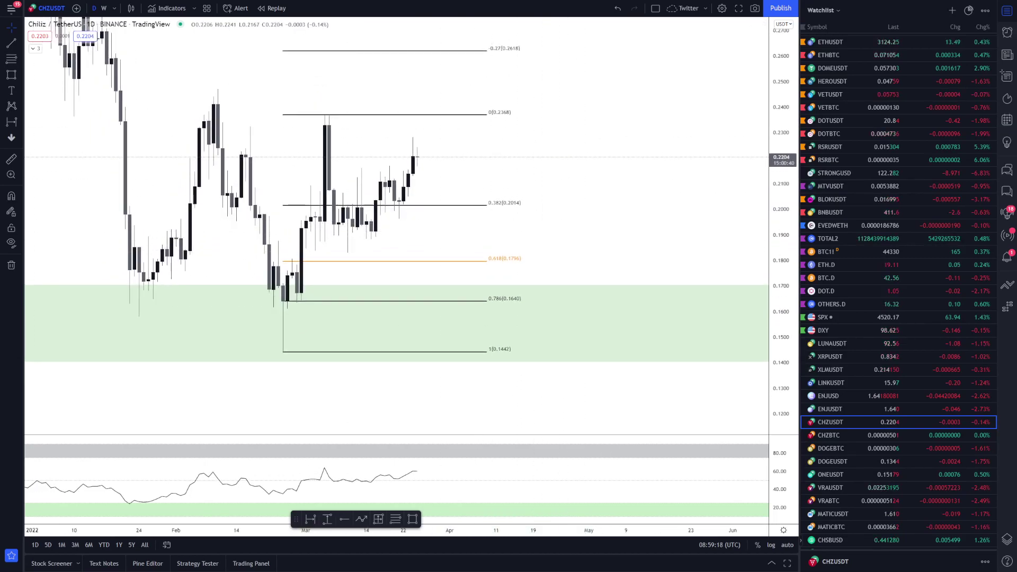
{"action": "scroll", "coordinate": [558, 229], "scroll_direction": "down", "scroll_amount": 4}
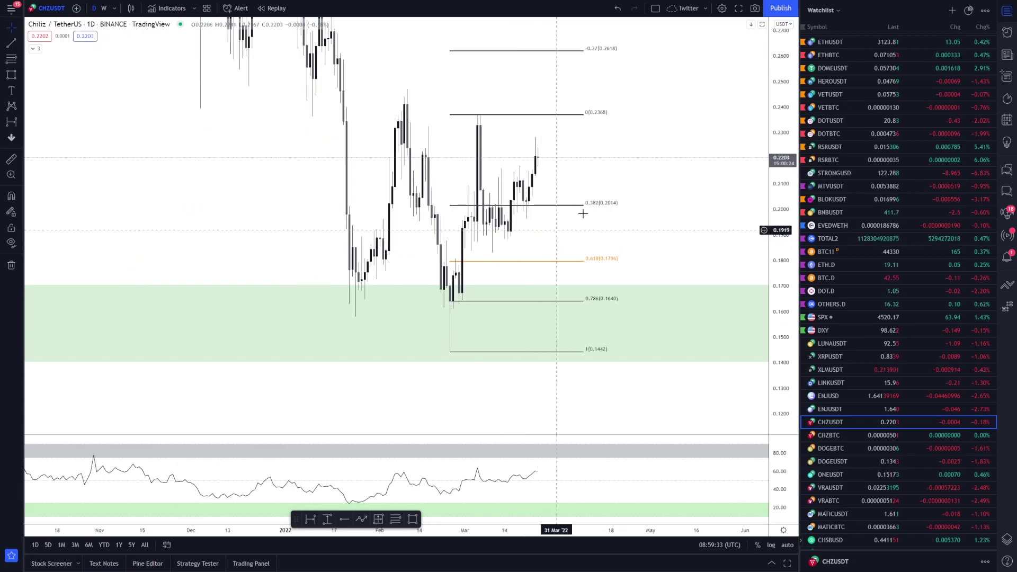
{"action": "left_click_drag", "start_coordinate": [694, 146], "coordinate": [643, 284]}
{"action": "left_click_drag", "start_coordinate": [774, 144], "coordinate": [773, 283]}
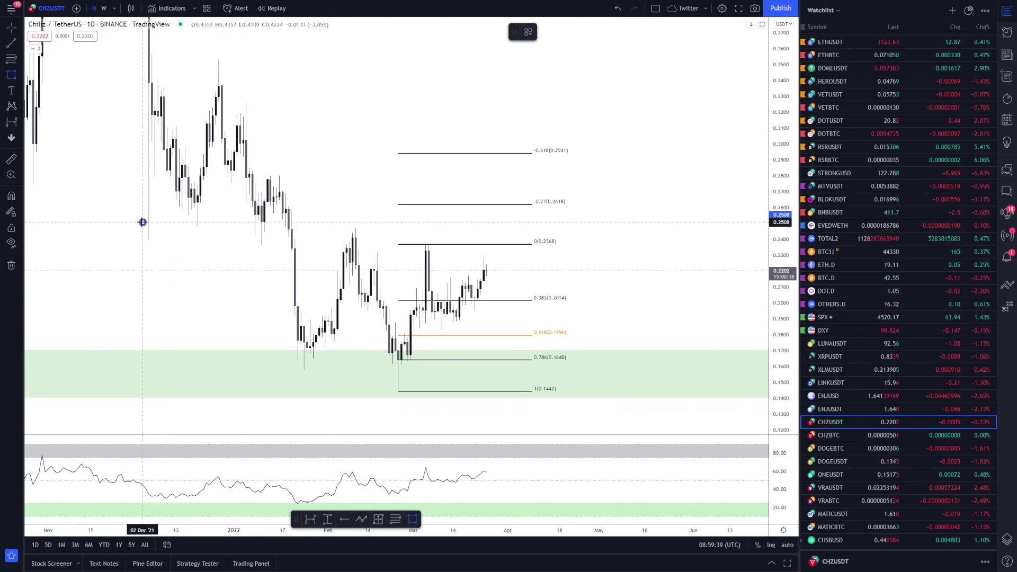
{"action": "mouse_move", "coordinate": [143, 221]}
{"action": "left_mouse_down"}
{"action": "mouse_move", "coordinate": [227, 234]}
{"action": "mouse_move", "coordinate": [617, 226]}
{"action": "left_mouse_up"}
{"action": "left_click", "coordinate": [126, 244]}
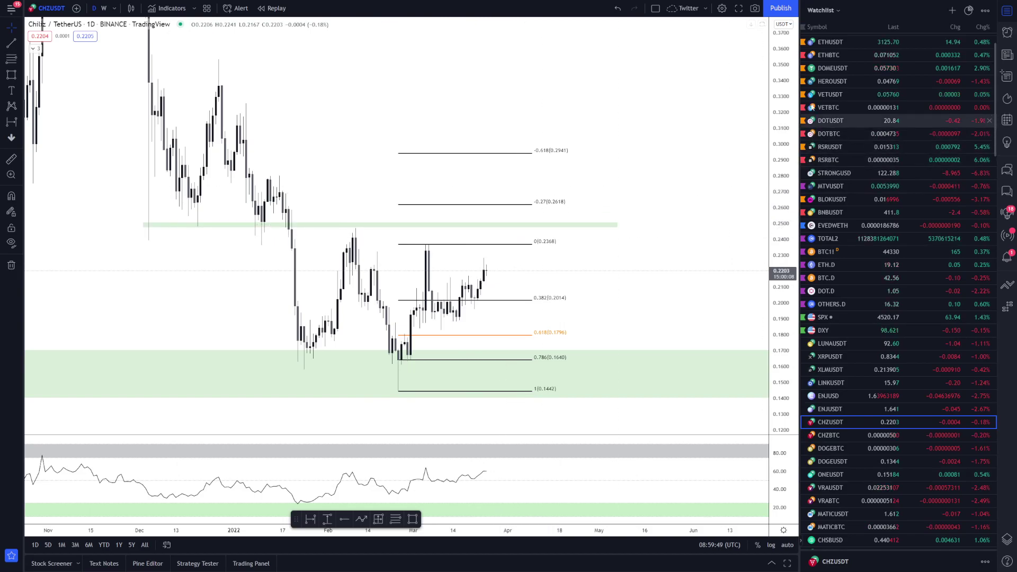
- Measure the price range from near the 0.618 Fibonacci level up to the thin green zone, and delete the measurement
{"action": "left_click_drag", "start_coordinate": [781, 106], "coordinate": [684, 148]}
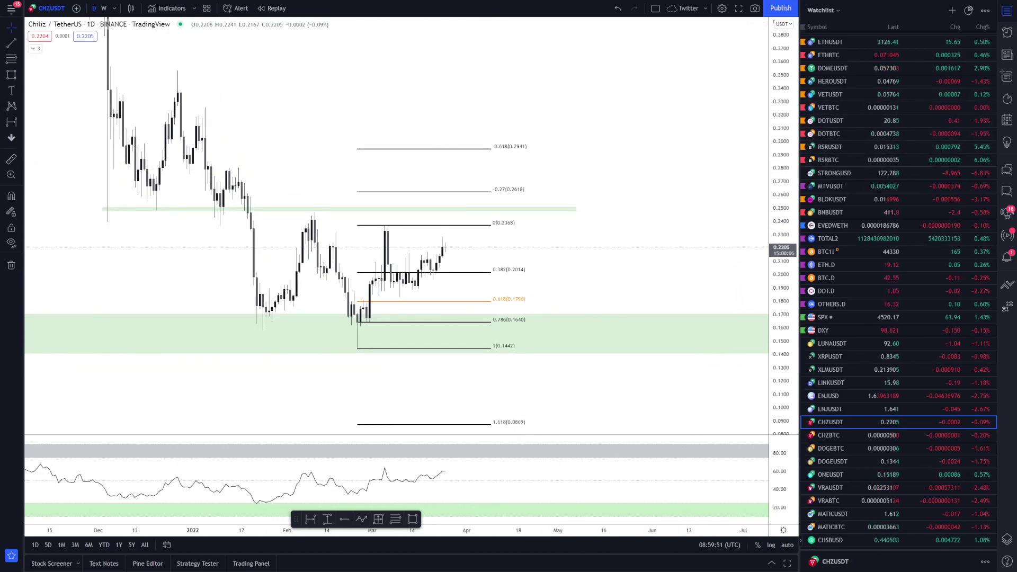
{"action": "left_click", "coordinate": [20, 123]}
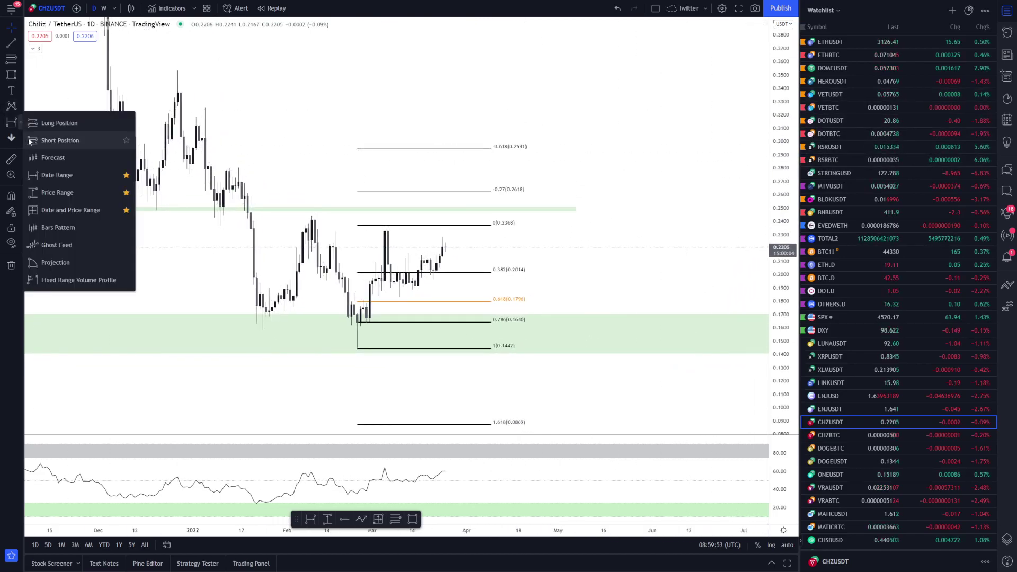
{"action": "left_click", "coordinate": [58, 193]}
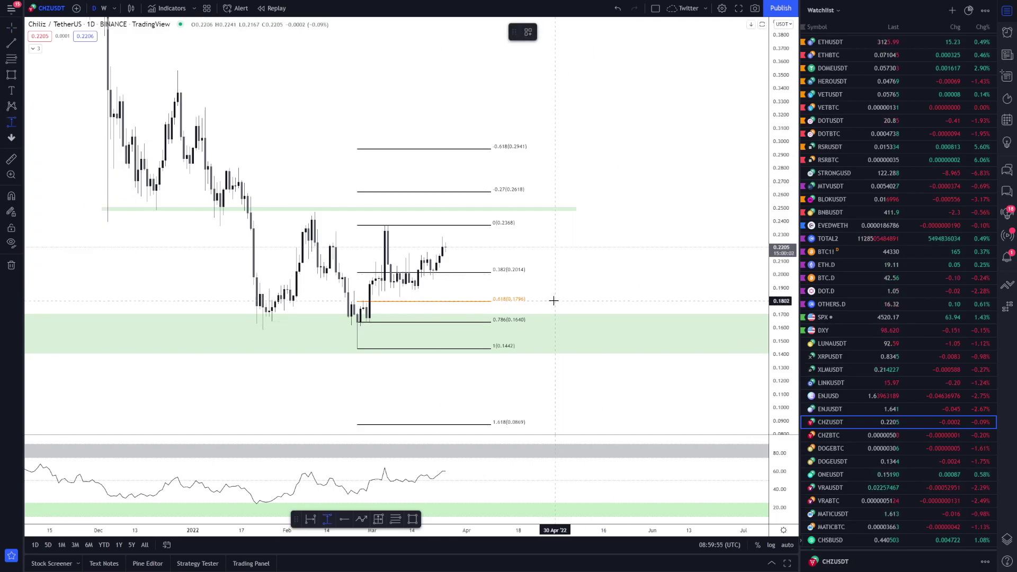
{"action": "left_click", "coordinate": [567, 209]}
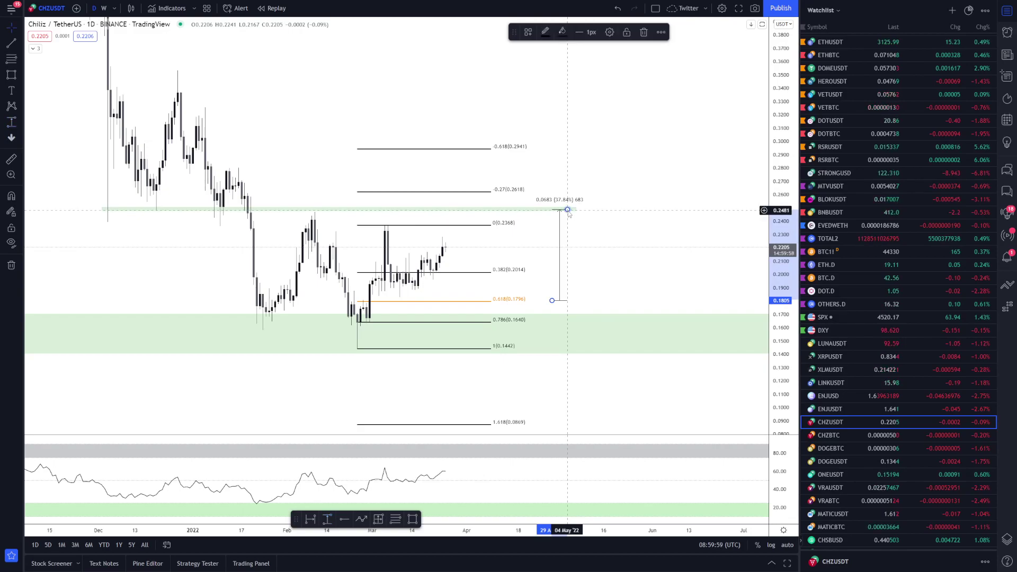
{"action": "key", "text": "Delete"}
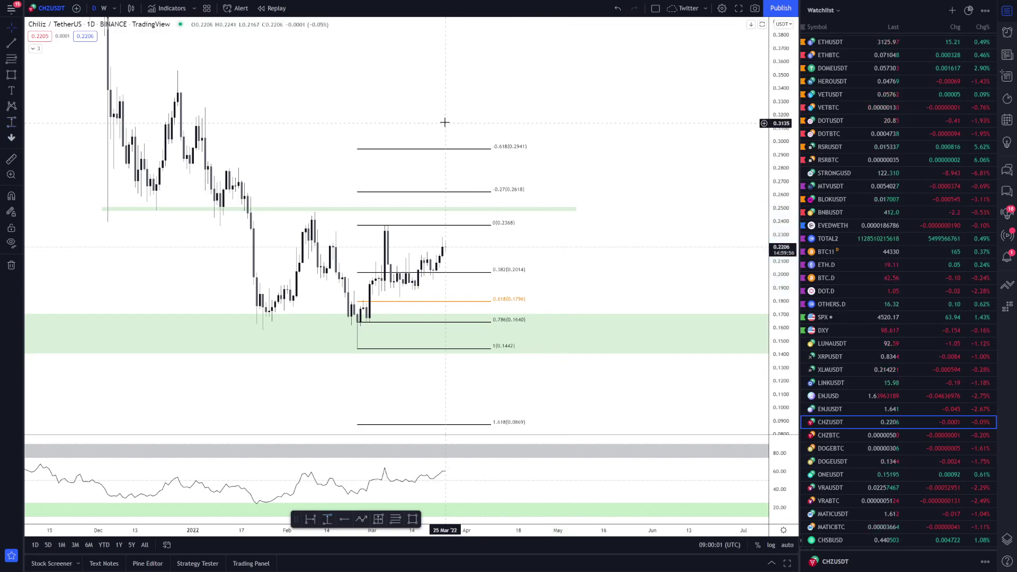
- Examine the daily CHZUSDT price history since early 2021 against the green zones and Fibonacci levels
{"action": "scroll", "coordinate": [444, 120], "scroll_direction": "down", "scroll_amount": 3}
{"action": "scroll", "coordinate": [589, 77], "scroll_direction": "down", "scroll_amount": 5}
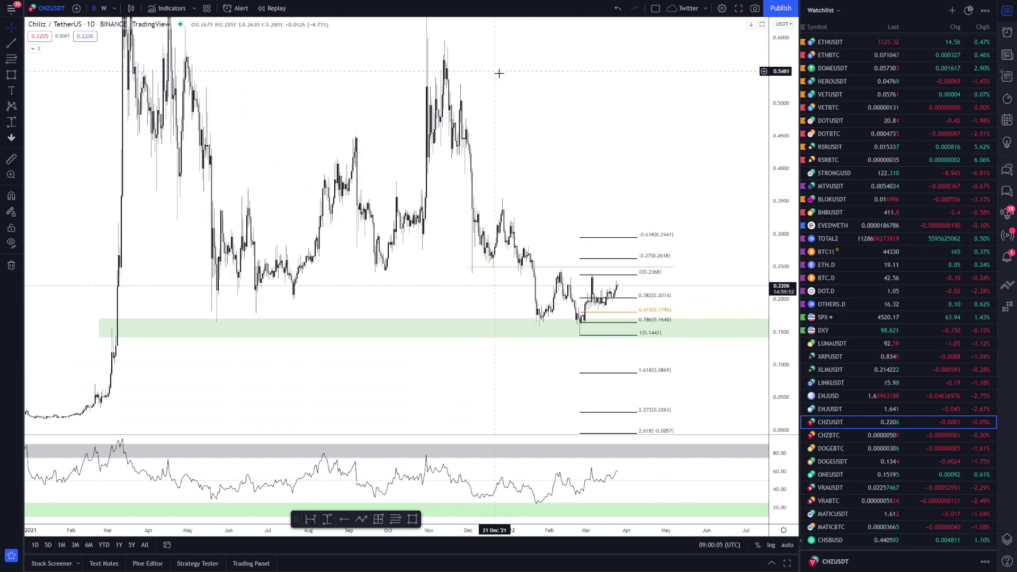
{"action": "left_click_drag", "start_coordinate": [516, 107], "coordinate": [513, 193]}
{"action": "left_click_drag", "start_coordinate": [777, 55], "coordinate": [774, 163]}
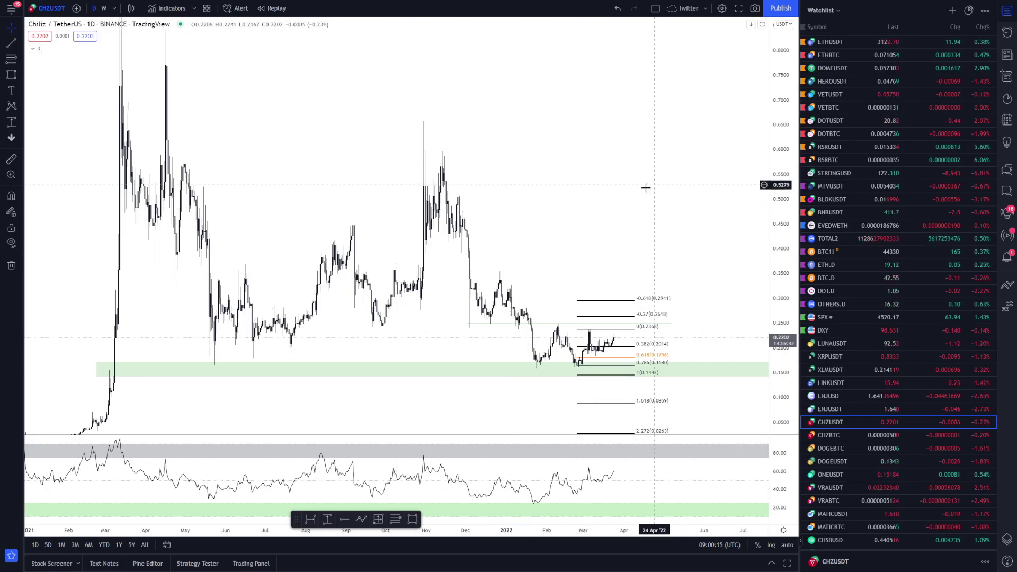
{"action": "left_click_drag", "start_coordinate": [646, 381], "coordinate": [626, 328]}
{"action": "left_click_drag", "start_coordinate": [686, 175], "coordinate": [691, 213]}
{"action": "scroll", "coordinate": [689, 208], "scroll_direction": "down", "scroll_amount": 3}
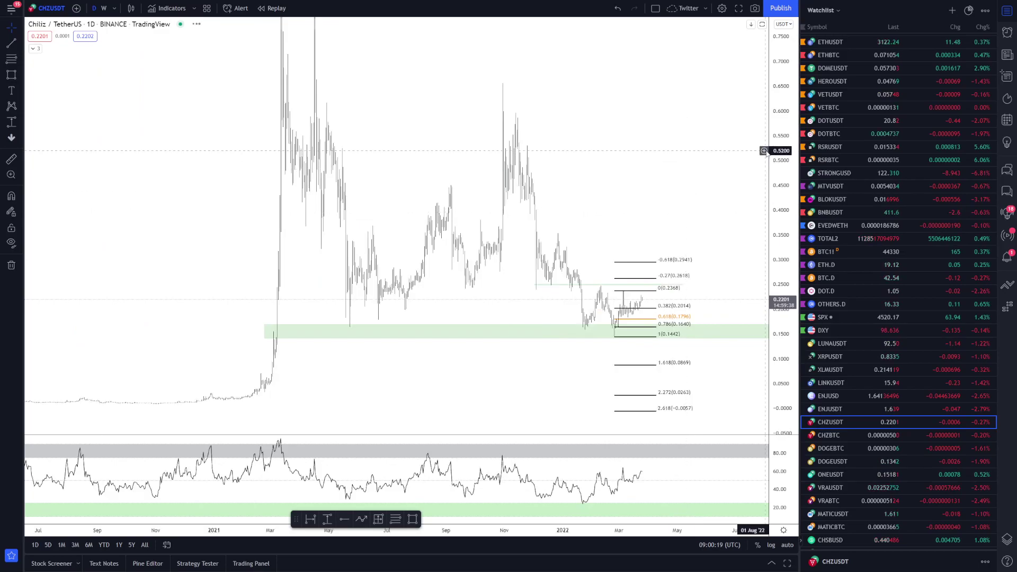
{"action": "scroll", "coordinate": [588, 205], "scroll_direction": "up", "scroll_amount": 4}
{"action": "left_click_drag", "start_coordinate": [551, 185], "coordinate": [595, 205]}
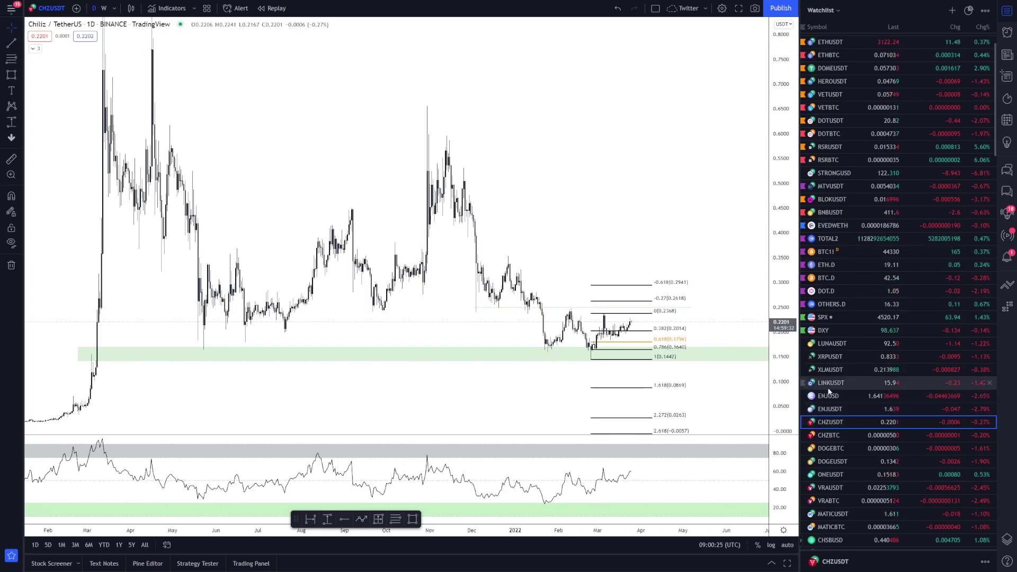
- Switch to the weekly ONEUSDT chart and bring its full price history into view
{"action": "left_click", "coordinate": [835, 474]}
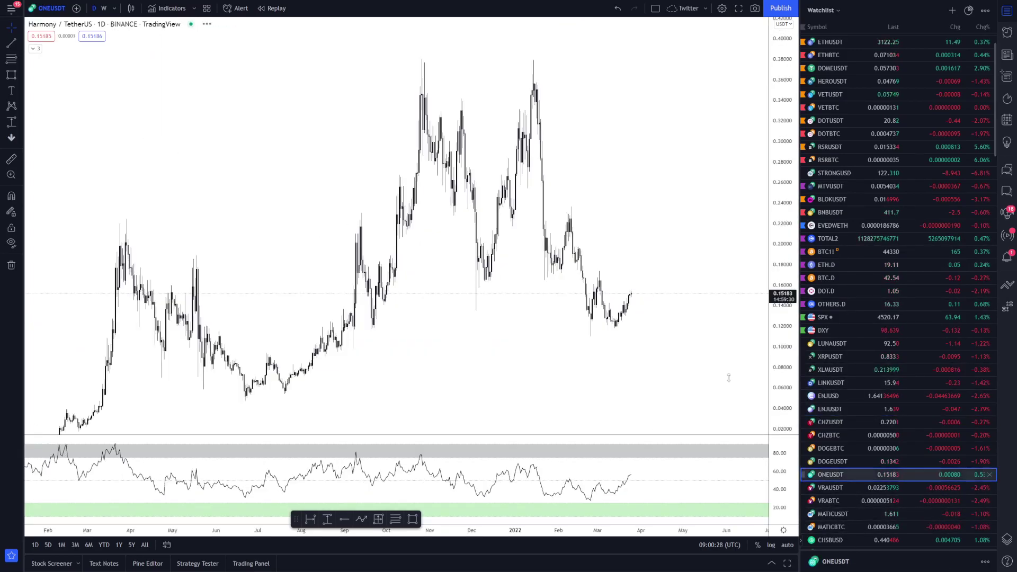
{"action": "left_click", "coordinate": [103, 8]}
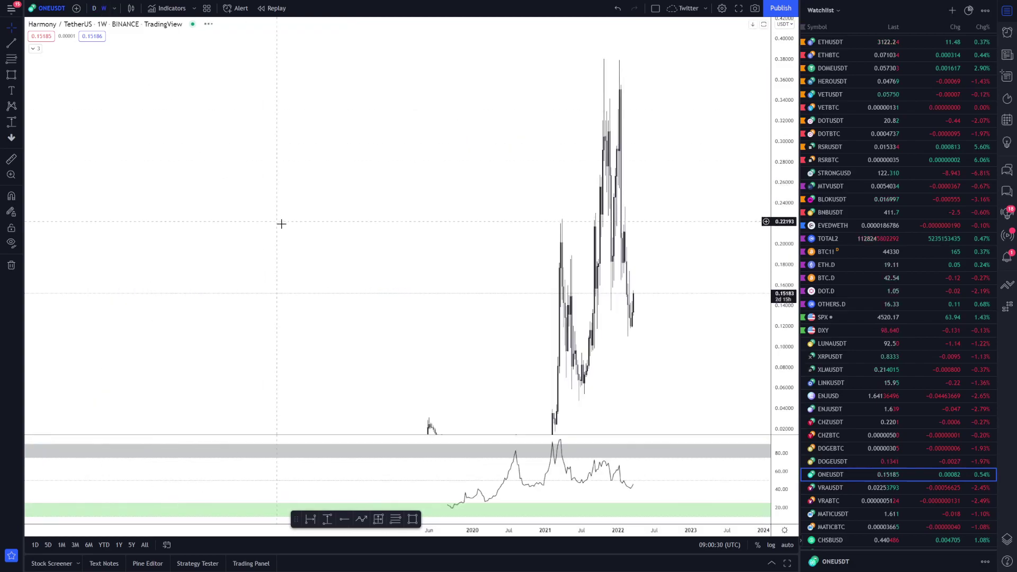
{"action": "left_click_drag", "start_coordinate": [778, 52], "coordinate": [726, 276]}
{"action": "left_click_drag", "start_coordinate": [657, 264], "coordinate": [581, 237]}
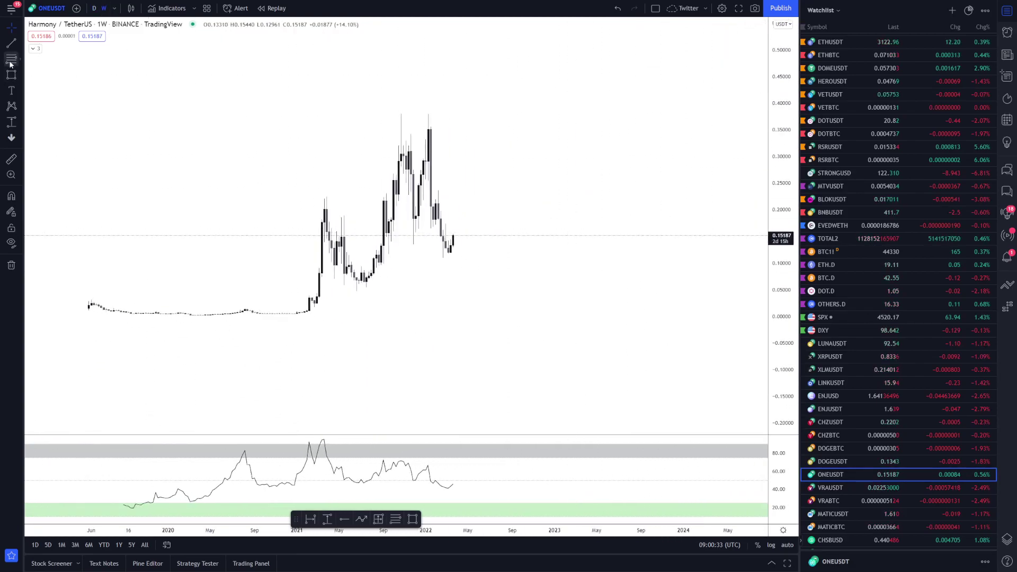
- Measure the weekly ONEUSDT price drop from the 0.37967 high to the recent low, and delete the measurement
{"action": "left_click", "coordinate": [12, 122]}
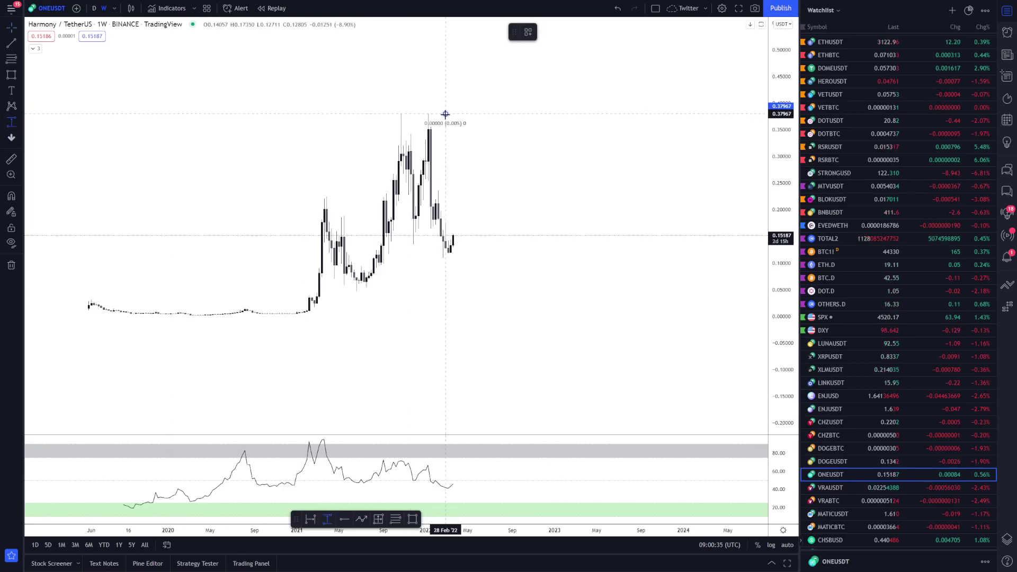
{"action": "left_click", "coordinate": [480, 257]}
{"action": "key", "text": "Delete"}
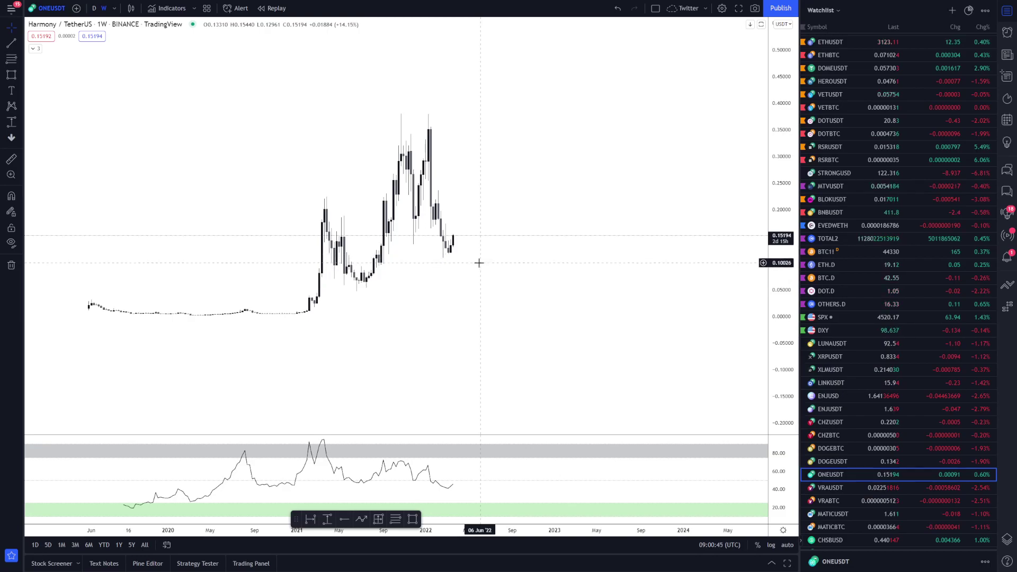
- Draw a Fibonacci retracement on the weekly ONEUSDT chart from the 21 Jun 2021 low at 0.04864 to the high at 0.37967
{"action": "left_click_drag", "start_coordinate": [433, 298], "coordinate": [438, 321]}
{"action": "left_click", "coordinate": [11, 60]}
{"action": "left_click", "coordinate": [362, 311]}
{"action": "left_click", "coordinate": [507, 135]}
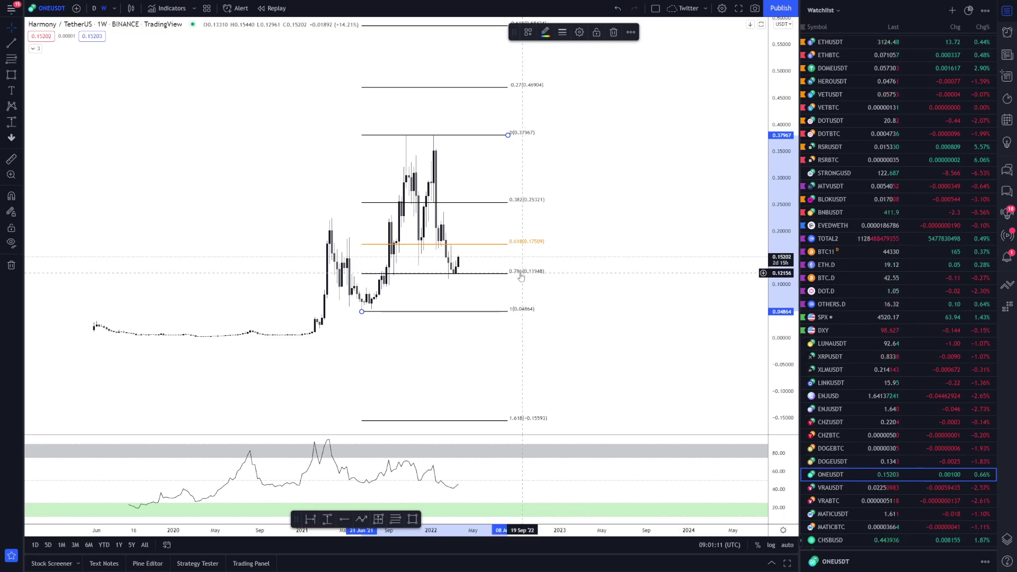
{"action": "left_click", "coordinate": [587, 271]}
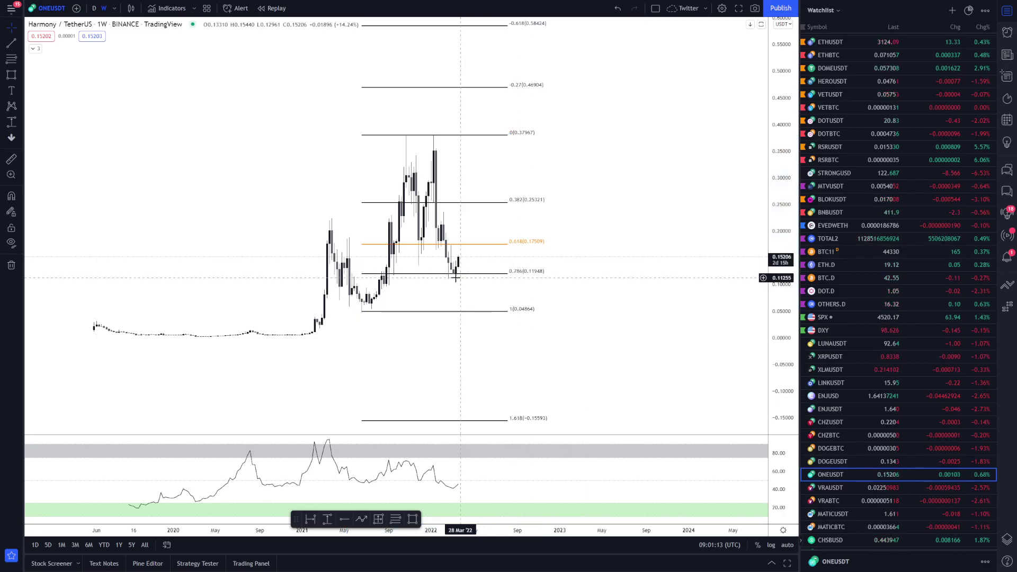
- Switch the ONEUSDT chart to the 4-hour timeframe and enlarge the February and March 2022 price action between the Fibonacci levels
{"action": "left_click_drag", "start_coordinate": [643, 331], "coordinate": [643, 343]}
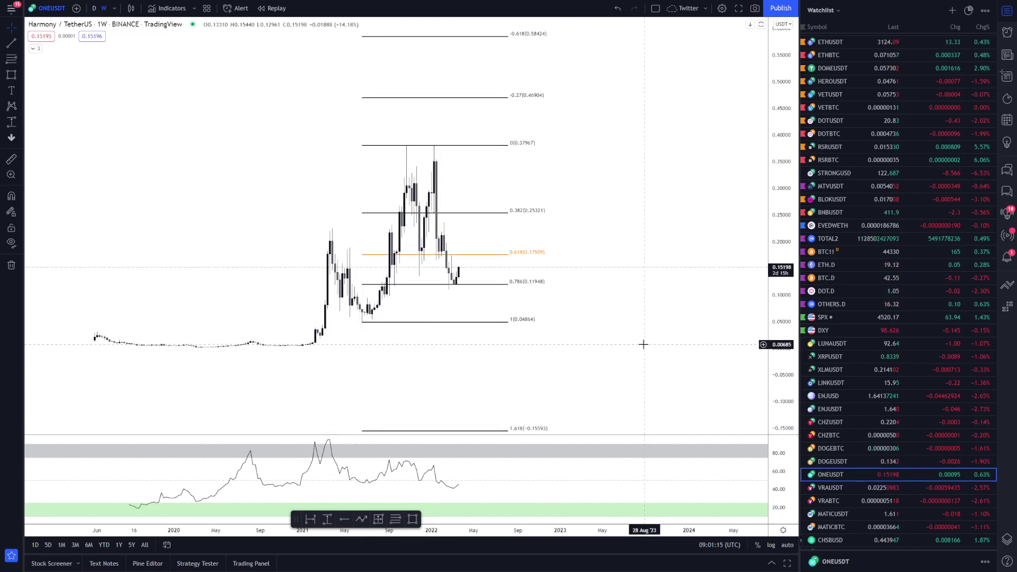
{"action": "scroll", "coordinate": [599, 317], "scroll_direction": "up", "scroll_amount": 2}
{"action": "left_click", "coordinate": [113, 9]}
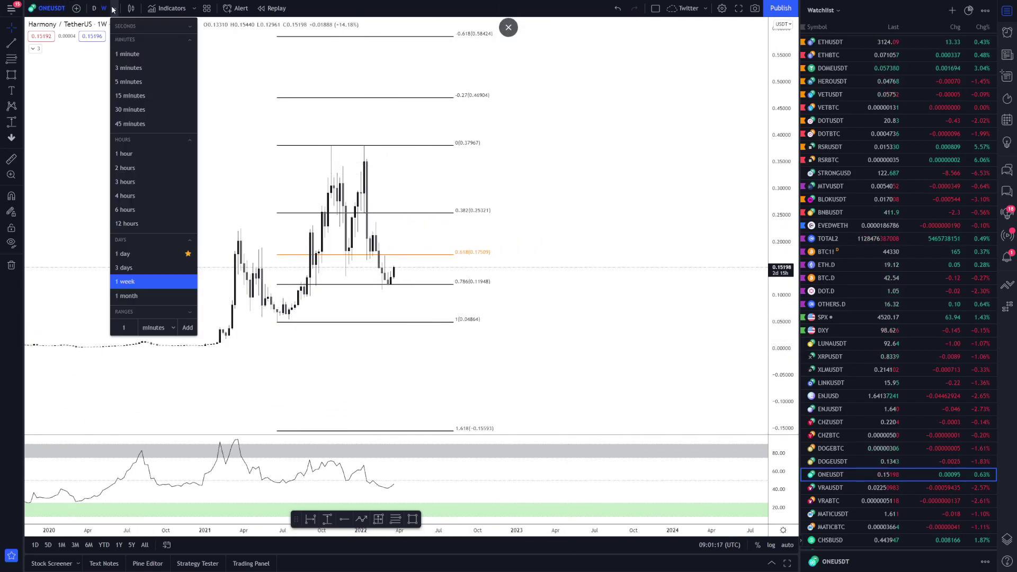
{"action": "left_click", "coordinate": [144, 196]}
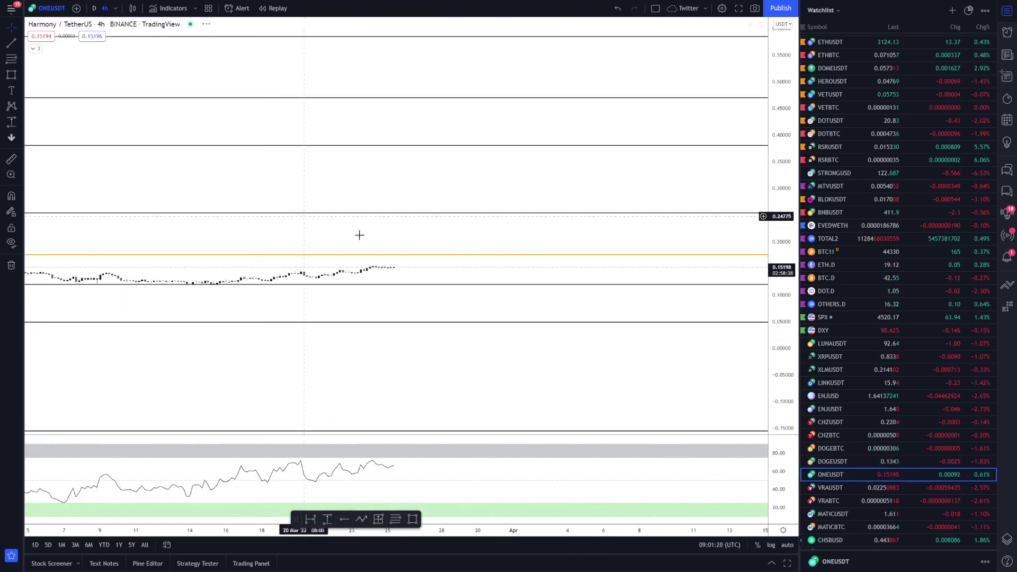
{"action": "left_click_drag", "start_coordinate": [798, 402], "coordinate": [748, 106]}
{"action": "left_click_drag", "start_coordinate": [651, 239], "coordinate": [606, 127]}
{"action": "left_click_drag", "start_coordinate": [757, 385], "coordinate": [833, 175]}
{"action": "left_click_drag", "start_coordinate": [654, 325], "coordinate": [625, 261]}
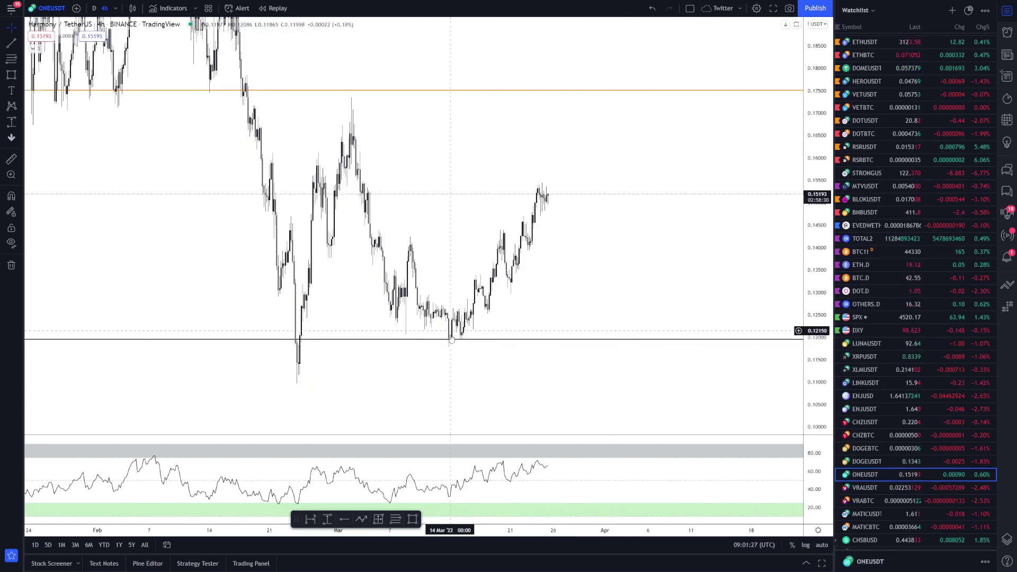
- Draw a Fibonacci retracement on the 4-hour ONEUSDT chart from the mid-March low at 0.11809 to the recent high at 0.15423
{"action": "left_click_drag", "start_coordinate": [466, 348], "coordinate": [429, 348]}
{"action": "left_click", "coordinate": [11, 59]}
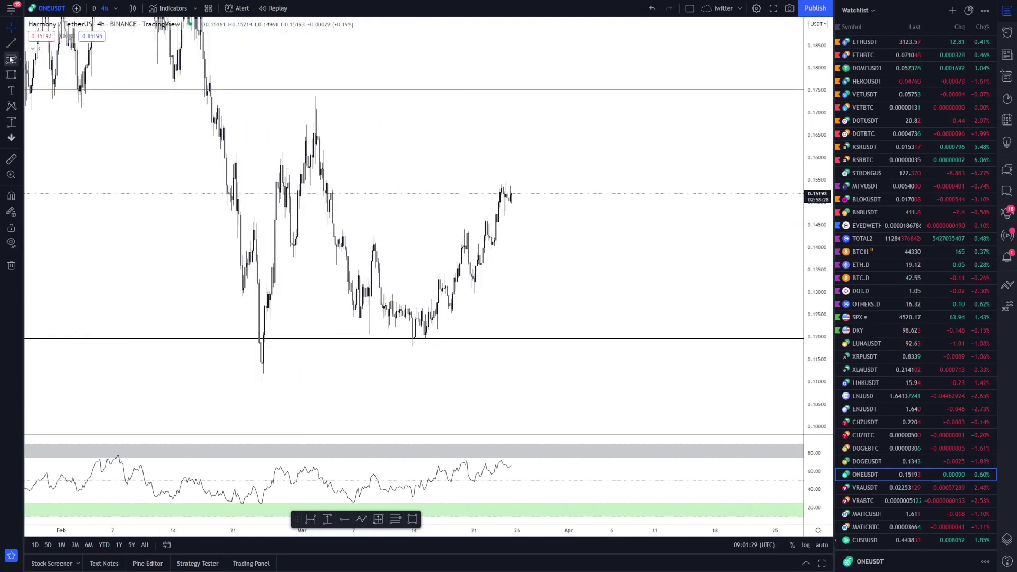
{"action": "left_click", "coordinate": [412, 344]}
{"action": "left_click", "coordinate": [560, 182]}
- Examine the 4-hour ONEUSDT retracement and its extension levels against the weekly Fibonacci lines and the price action since January 2022
{"action": "left_click_drag", "start_coordinate": [594, 203], "coordinate": [556, 201]}
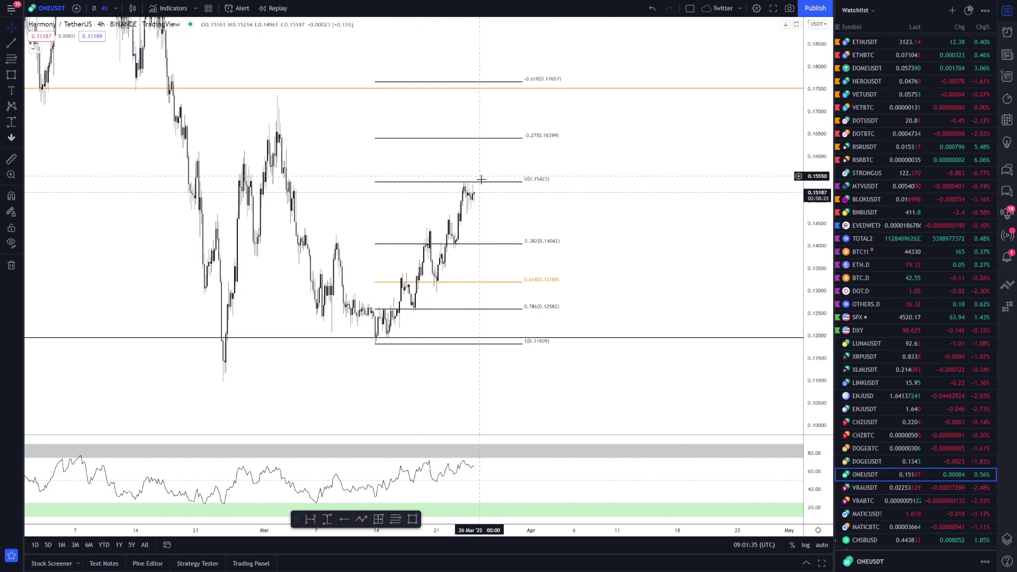
{"action": "left_click_drag", "start_coordinate": [670, 310], "coordinate": [578, 244]}
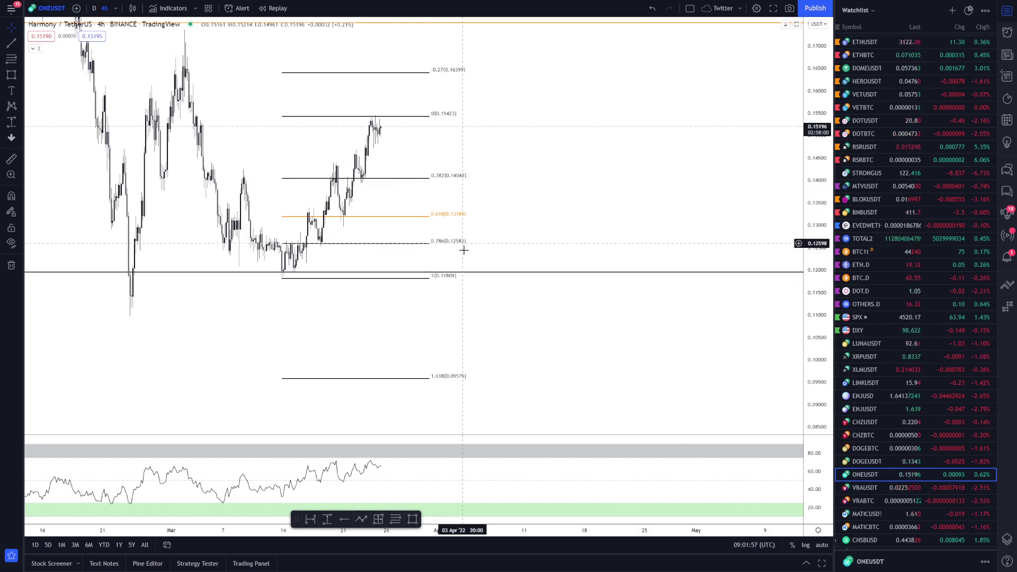
{"action": "left_click_drag", "start_coordinate": [581, 223], "coordinate": [557, 362]}
{"action": "scroll", "coordinate": [555, 356], "scroll_direction": "down", "scroll_amount": 5}
{"action": "left_click_drag", "start_coordinate": [816, 117], "coordinate": [815, 276]}
{"action": "left_click_drag", "start_coordinate": [656, 239], "coordinate": [615, 237]}
{"action": "scroll", "coordinate": [615, 237], "scroll_direction": "up", "scroll_amount": 2}
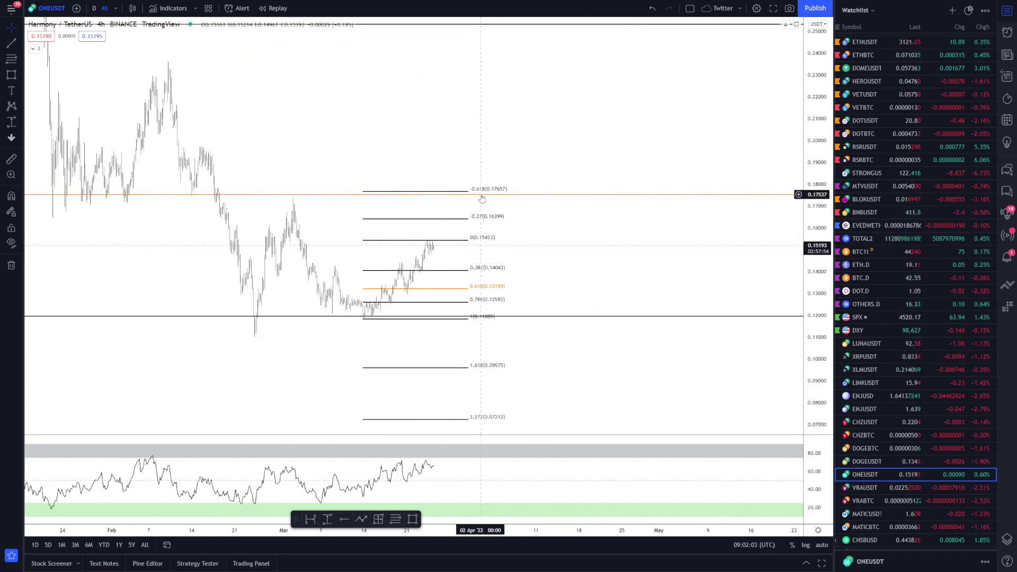
{"action": "left_click_drag", "start_coordinate": [480, 191], "coordinate": [537, 244]}
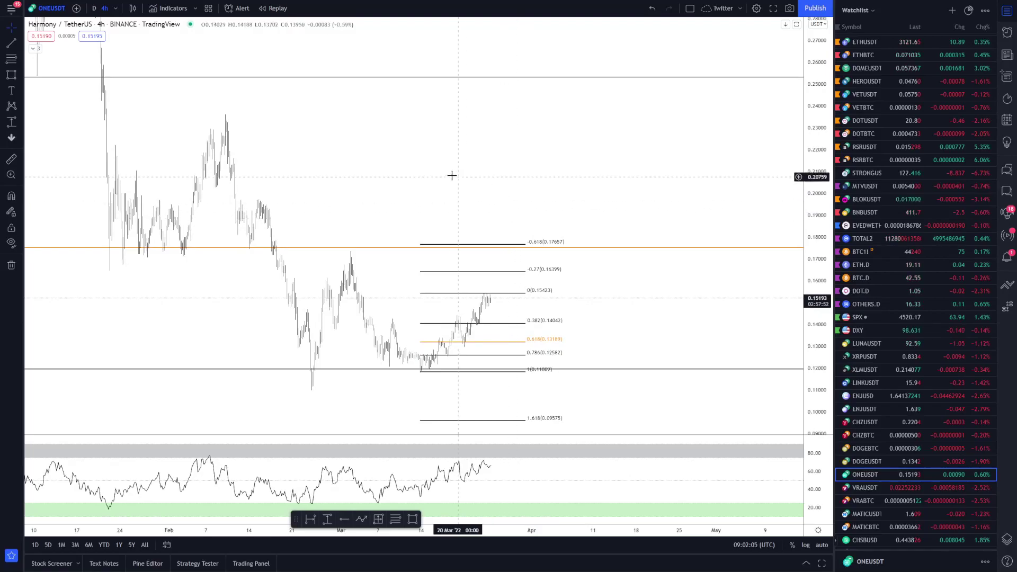
- Add the Binance WINUSDT pair to the watchlist and open its chart
{"action": "left_click", "coordinate": [956, 10]}
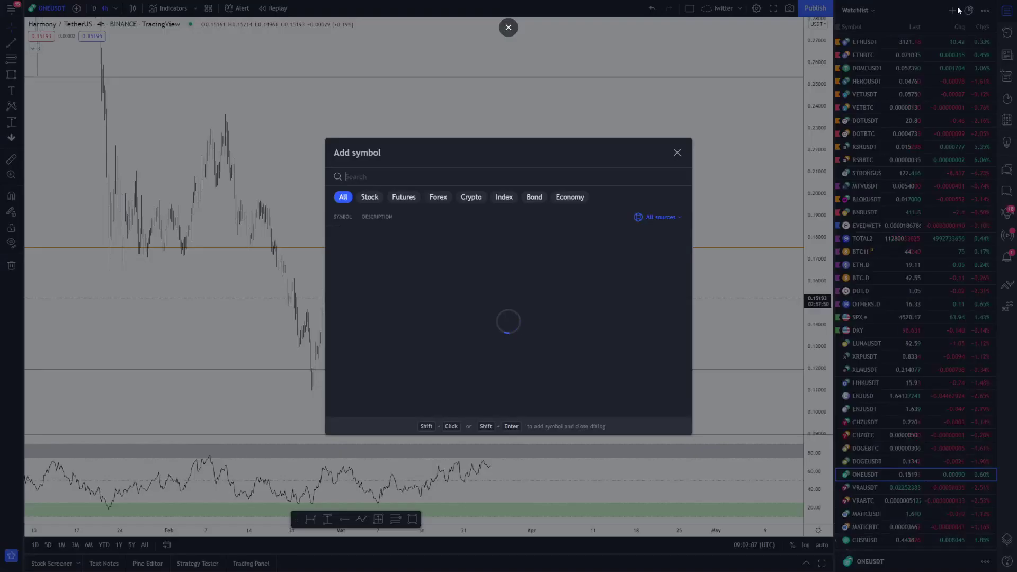
{"action": "type", "text": "WINUSDT"}
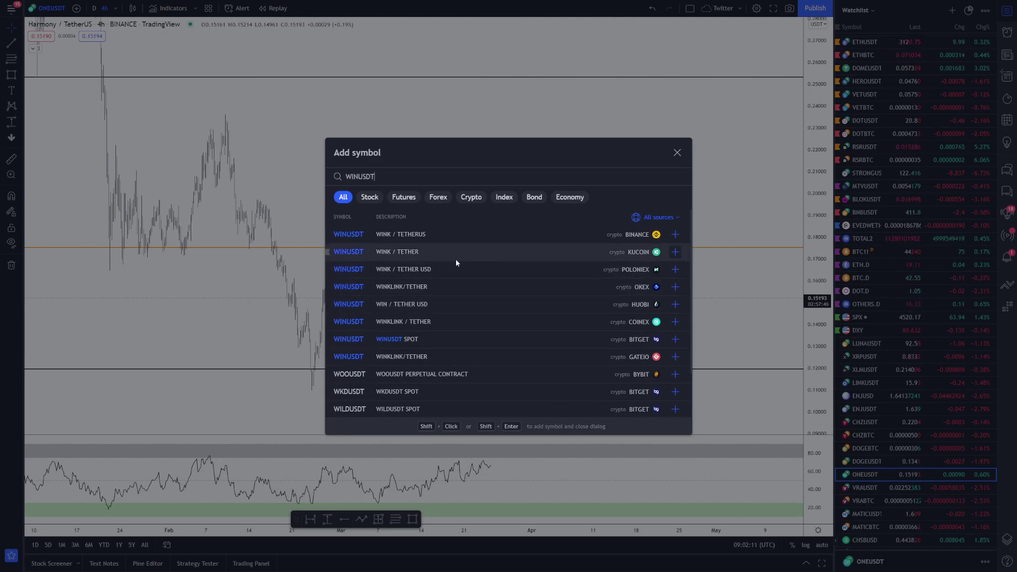
{"action": "left_click", "coordinate": [675, 234]}
{"action": "left_click", "coordinate": [868, 541]}
{"action": "left_click", "coordinate": [876, 539]}
{"action": "scroll", "coordinate": [571, 312], "scroll_direction": "down", "scroll_amount": 2}
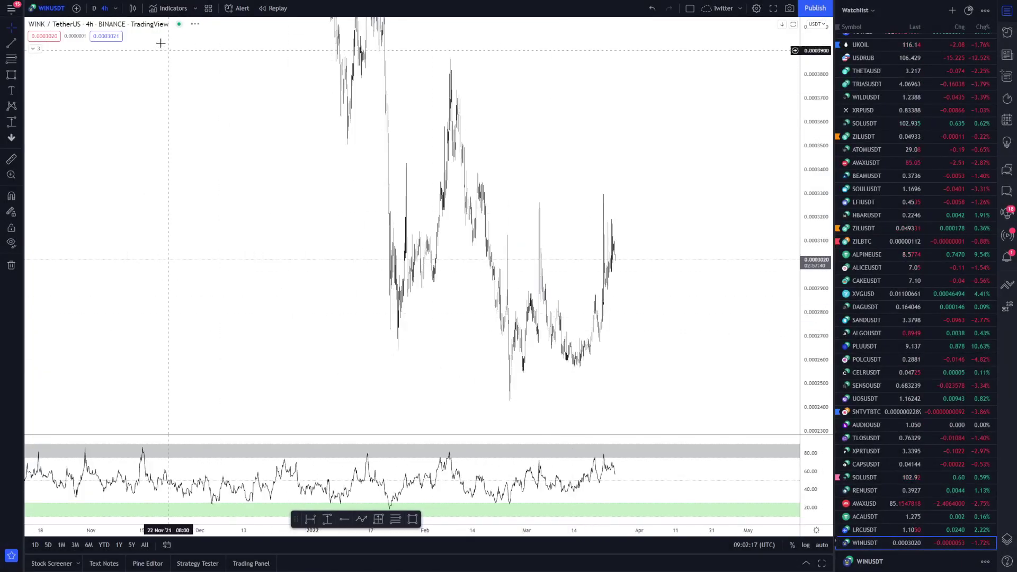
- Switch the WINUSDT chart to the weekly timeframe and fit its full price history from 2019 to 2022 in view
{"action": "left_click", "coordinate": [121, 11]}
{"action": "left_click", "coordinate": [159, 281]}
{"action": "left_click_drag", "start_coordinate": [810, 368], "coordinate": [810, 412]}
{"action": "scroll", "coordinate": [622, 336], "scroll_direction": "up", "scroll_amount": 4}
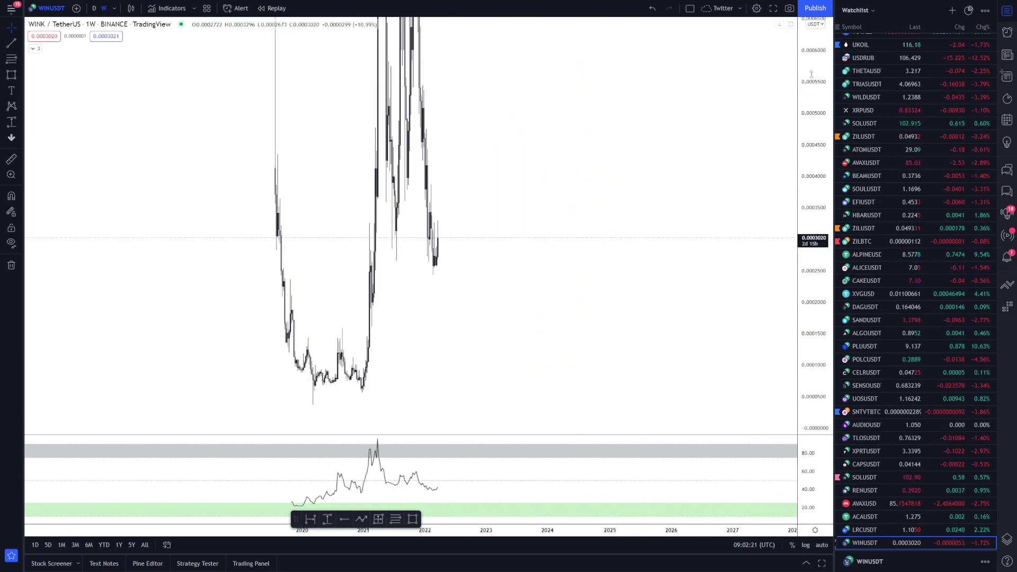
{"action": "left_click_drag", "start_coordinate": [810, 72], "coordinate": [810, 286]}
{"action": "left_click_drag", "start_coordinate": [542, 130], "coordinate": [623, 239]}
{"action": "left_click_drag", "start_coordinate": [810, 159], "coordinate": [810, 287]}
{"action": "scroll", "coordinate": [579, 217], "scroll_direction": "up", "scroll_amount": 5}
{"action": "left_click_drag", "start_coordinate": [481, 191], "coordinate": [643, 216]}
{"action": "left_click_drag", "start_coordinate": [818, 76], "coordinate": [818, 286]}
{"action": "left_click_drag", "start_coordinate": [578, 187], "coordinate": [590, 223]}
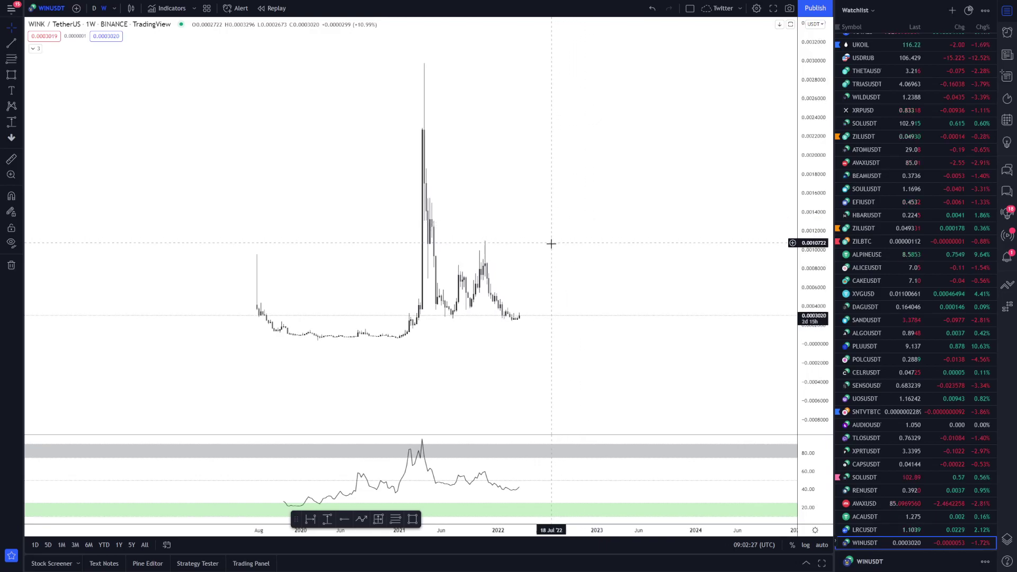
{"action": "scroll", "coordinate": [551, 243], "scroll_direction": "up", "scroll_amount": 4}
{"action": "left_click_drag", "start_coordinate": [545, 254], "coordinate": [618, 255]}
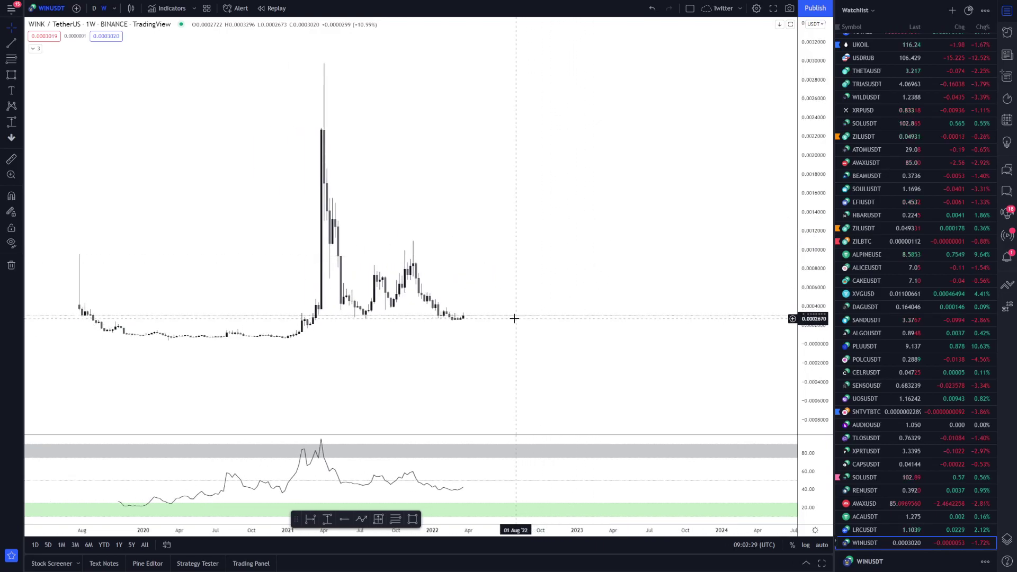
{"action": "left_click_drag", "start_coordinate": [513, 318], "coordinate": [590, 277]}
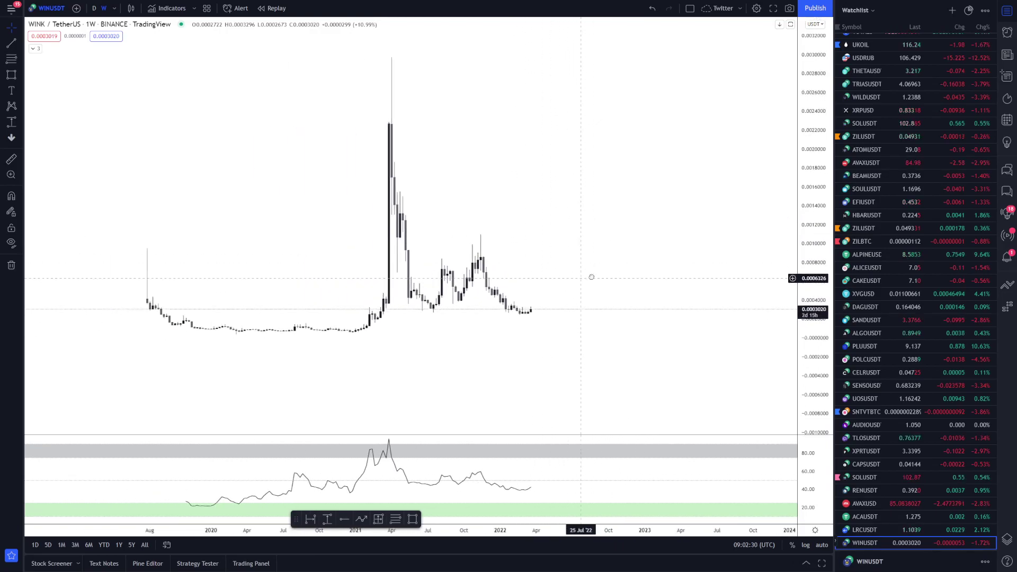
- Draw a horizontal line at about 0.00027 along the early 2022 lows on the weekly WINUSDT chart
{"action": "left_click", "coordinate": [21, 44]}
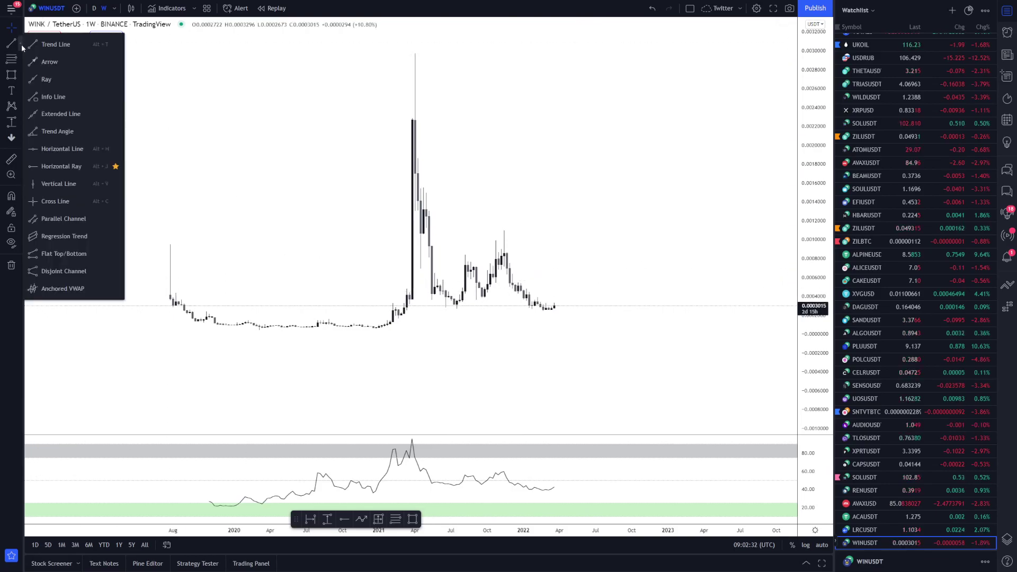
{"action": "left_click", "coordinate": [61, 149]}
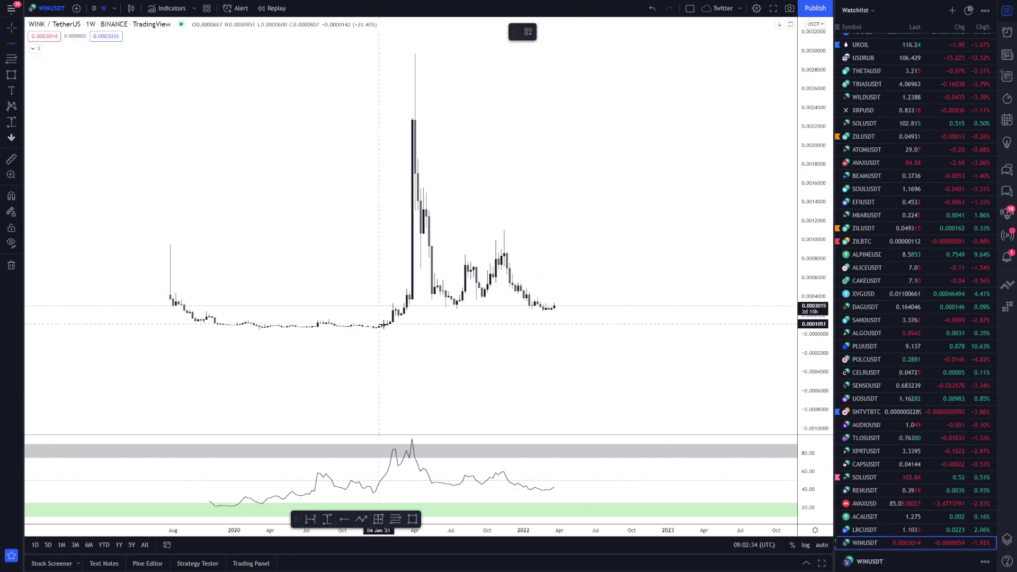
{"action": "left_click", "coordinate": [422, 309]}
{"action": "left_click_drag", "start_coordinate": [836, 297], "coordinate": [825, 297]}
{"action": "left_click_drag", "start_coordinate": [804, 351], "coordinate": [803, 284]}
{"action": "left_click_drag", "start_coordinate": [616, 379], "coordinate": [627, 353]}
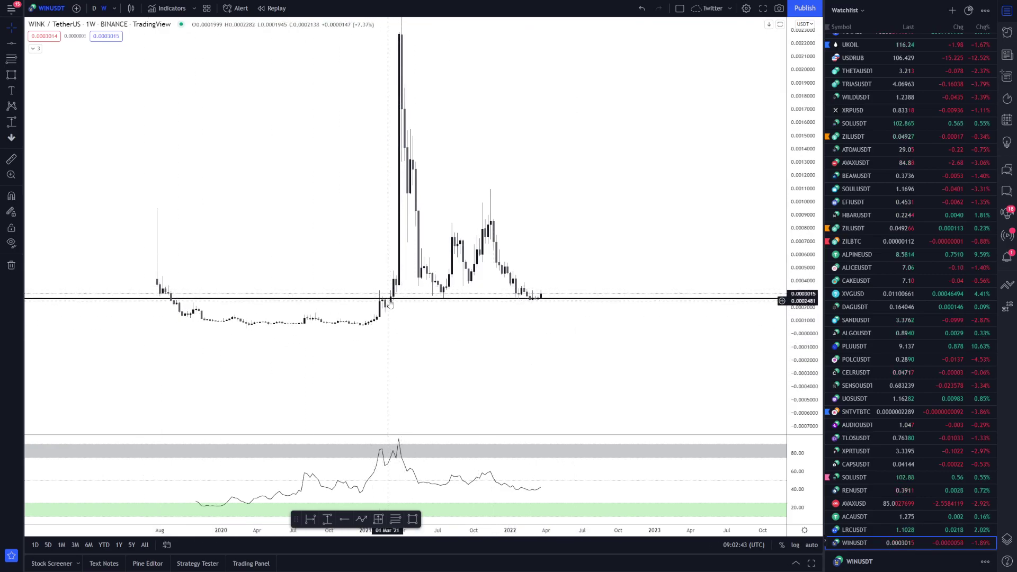
{"action": "left_click", "coordinate": [444, 300]}
- Draw a second horizontal line at about 0.00039 along the September 2021 low on the weekly WINUSDT chart
{"action": "scroll", "coordinate": [591, 326], "scroll_direction": "up", "scroll_amount": 4}
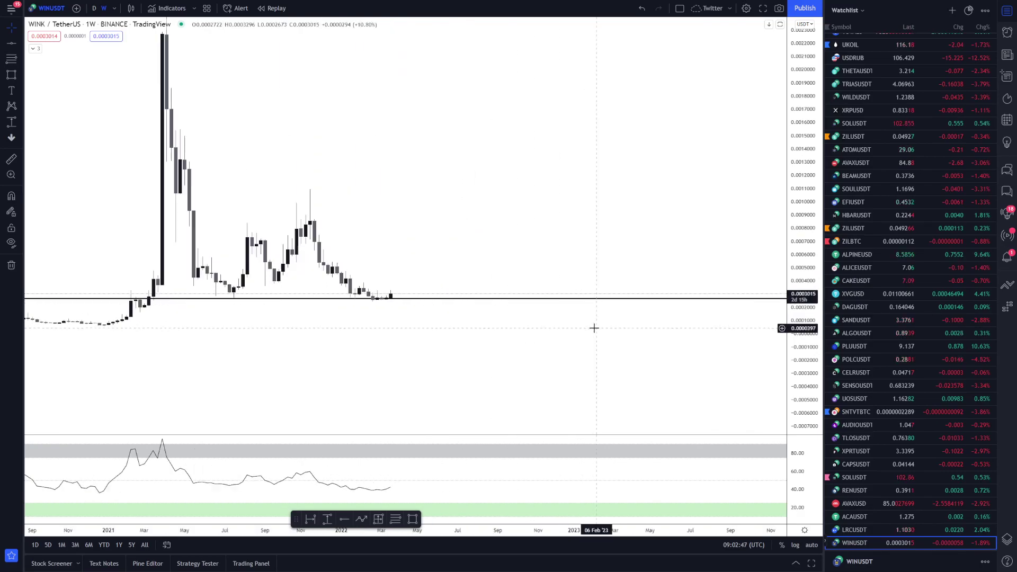
{"action": "left_click_drag", "start_coordinate": [522, 351], "coordinate": [586, 347]}
{"action": "left_click_drag", "start_coordinate": [796, 351], "coordinate": [795, 260]}
{"action": "left_click_drag", "start_coordinate": [511, 255], "coordinate": [522, 245]}
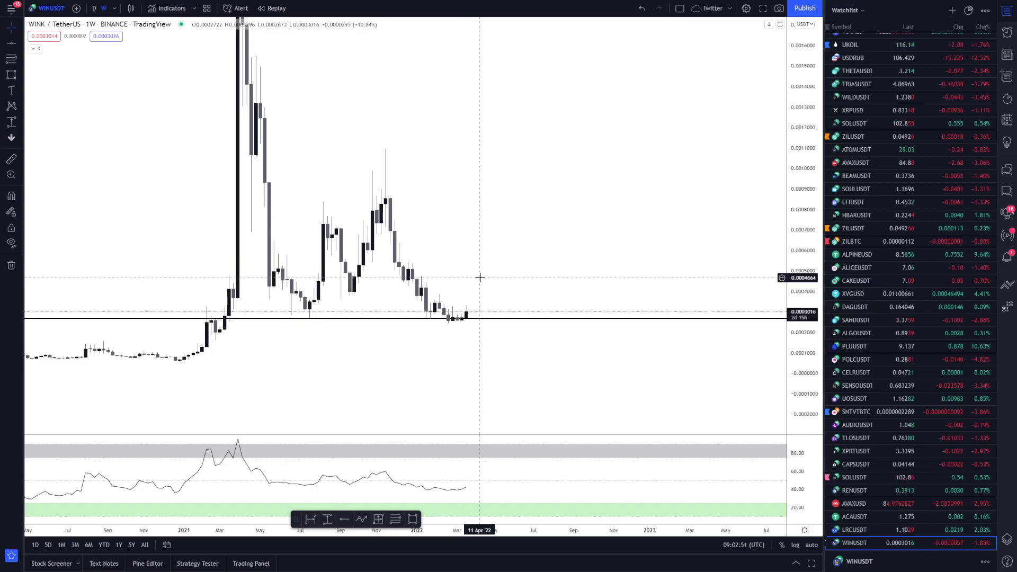
{"action": "left_click", "coordinate": [477, 318]}
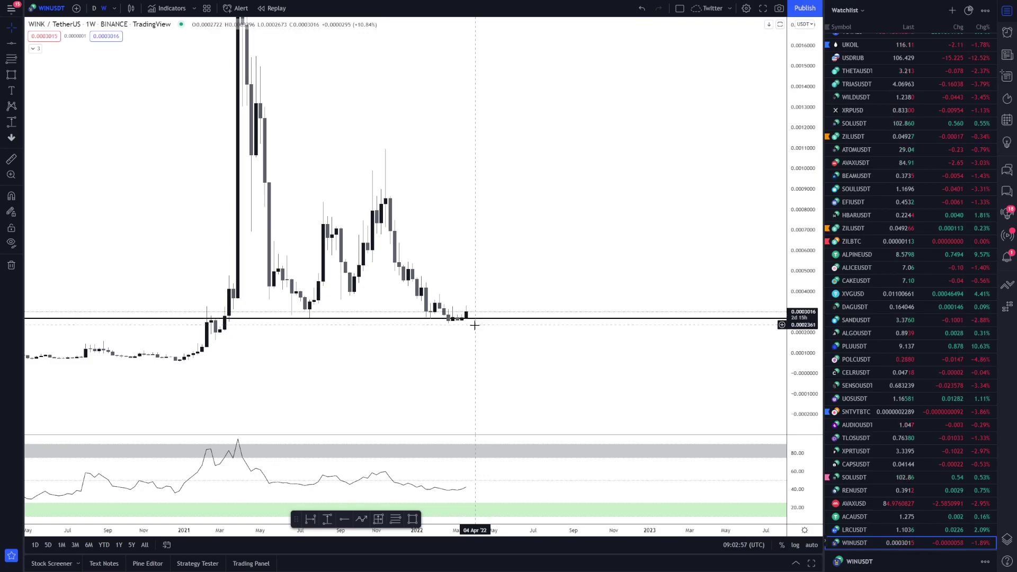
{"action": "left_click_drag", "start_coordinate": [481, 335], "coordinate": [486, 344]}
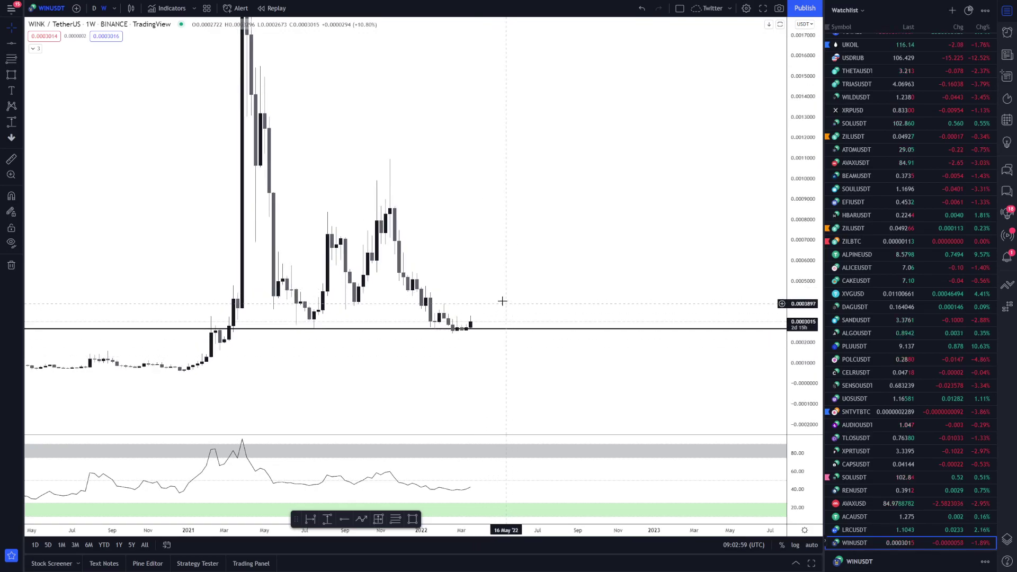
{"action": "left_click", "coordinate": [11, 45]}
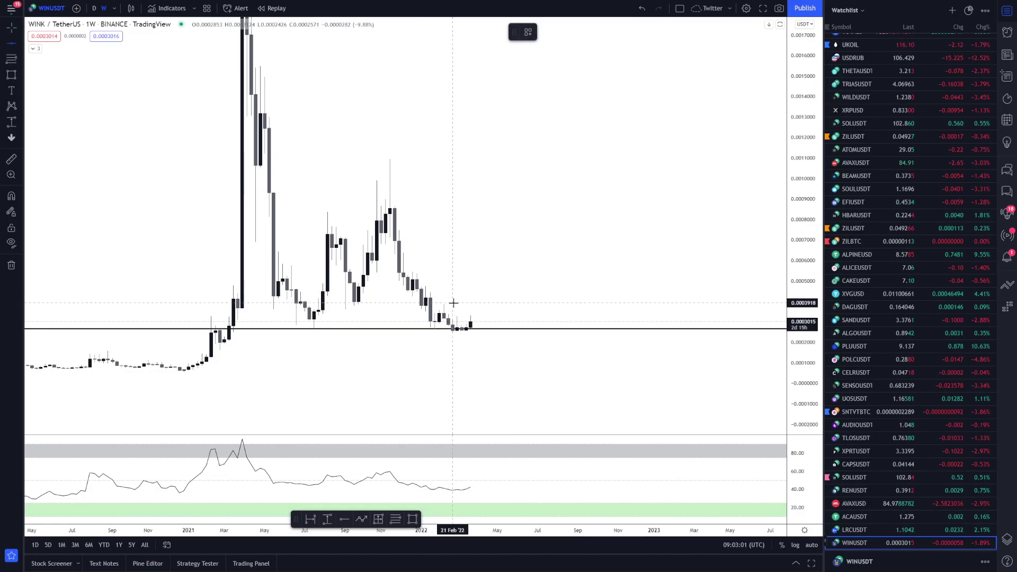
{"action": "left_click", "coordinate": [453, 302]}
{"action": "left_click", "coordinate": [491, 279]}
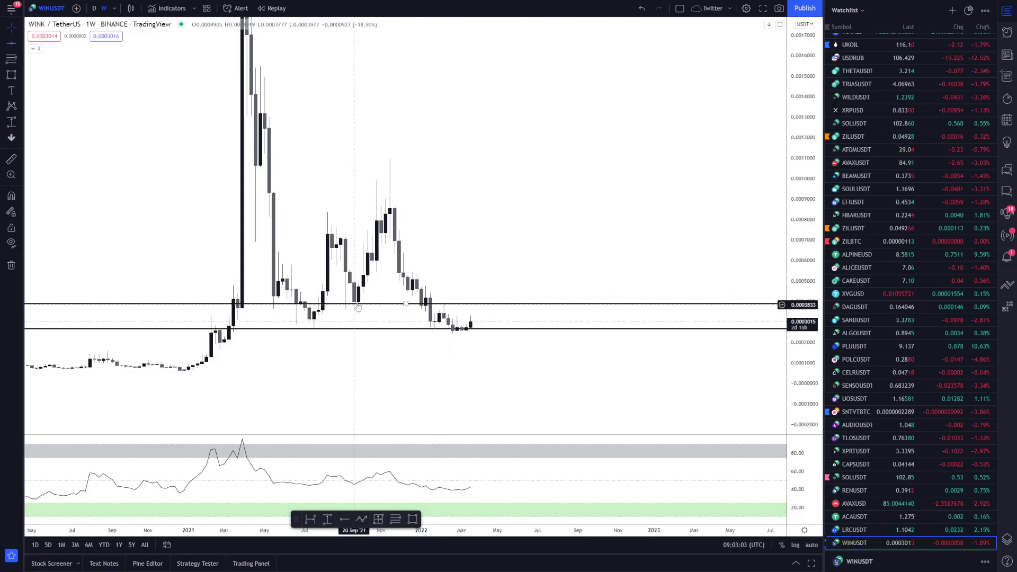
- Circle the price reactions at the upper WINUSDT line with the Brush tool and sketch a projected rise towards a target line near 0.0007
{"action": "left_click", "coordinate": [15, 76]}
{"action": "left_click", "coordinate": [35, 76]}
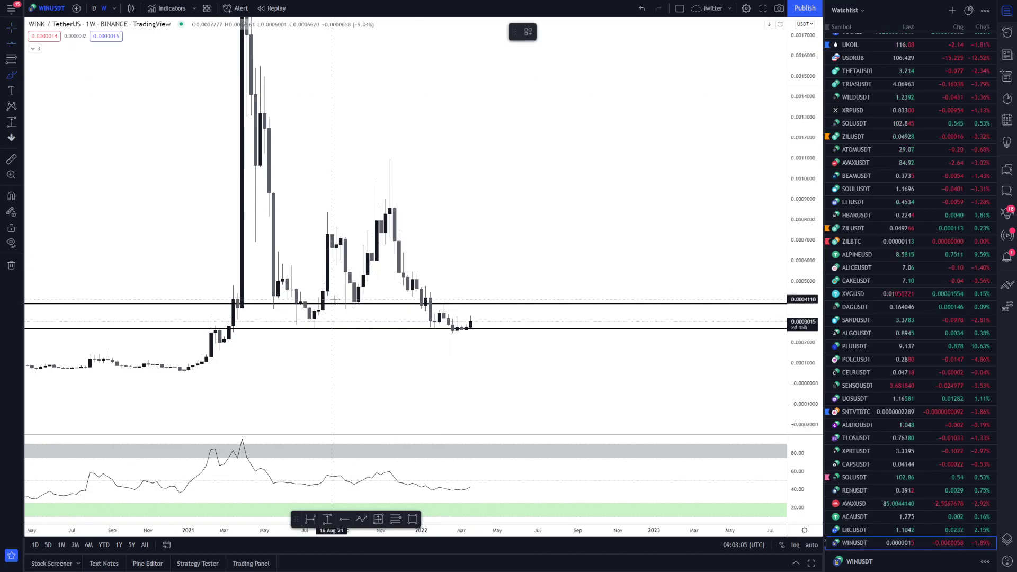
{"action": "mouse_move", "coordinate": [363, 294]}
{"action": "left_mouse_down"}
{"action": "mouse_move", "coordinate": [348, 310]}
{"action": "mouse_move", "coordinate": [364, 294]}
{"action": "mouse_move", "coordinate": [289, 302]}
{"action": "mouse_move", "coordinate": [308, 299]}
{"action": "left_mouse_up"}
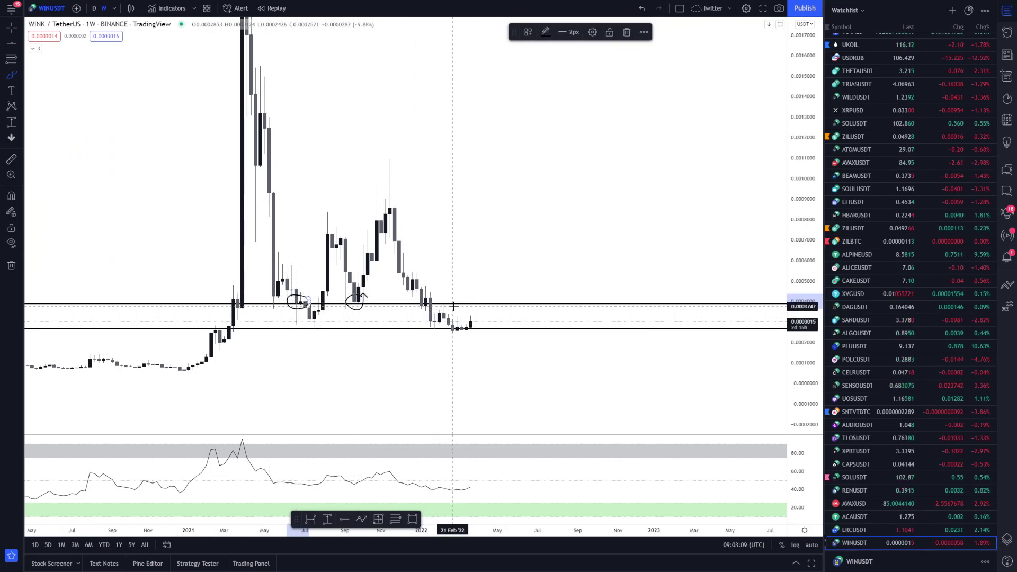
{"action": "mouse_move", "coordinate": [445, 300]}
{"action": "left_mouse_down"}
{"action": "mouse_move", "coordinate": [435, 312]}
{"action": "mouse_move", "coordinate": [448, 298]}
{"action": "left_mouse_up"}
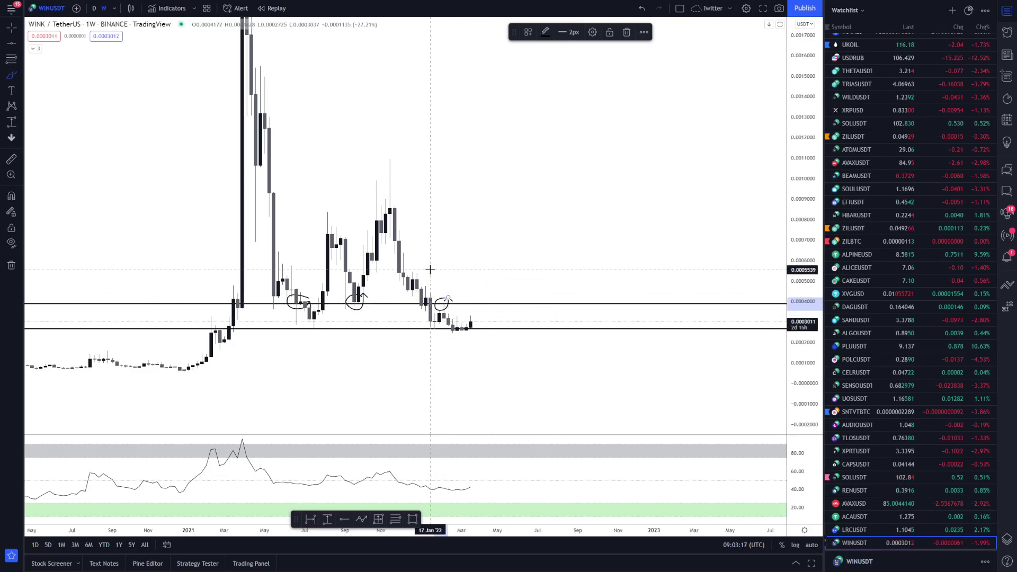
{"action": "mouse_move", "coordinate": [479, 271]}
{"action": "left_mouse_down"}
{"action": "mouse_move", "coordinate": [478, 317]}
{"action": "mouse_move", "coordinate": [510, 330]}
{"action": "mouse_move", "coordinate": [520, 279]}
{"action": "mouse_move", "coordinate": [553, 244]}
{"action": "left_mouse_up"}
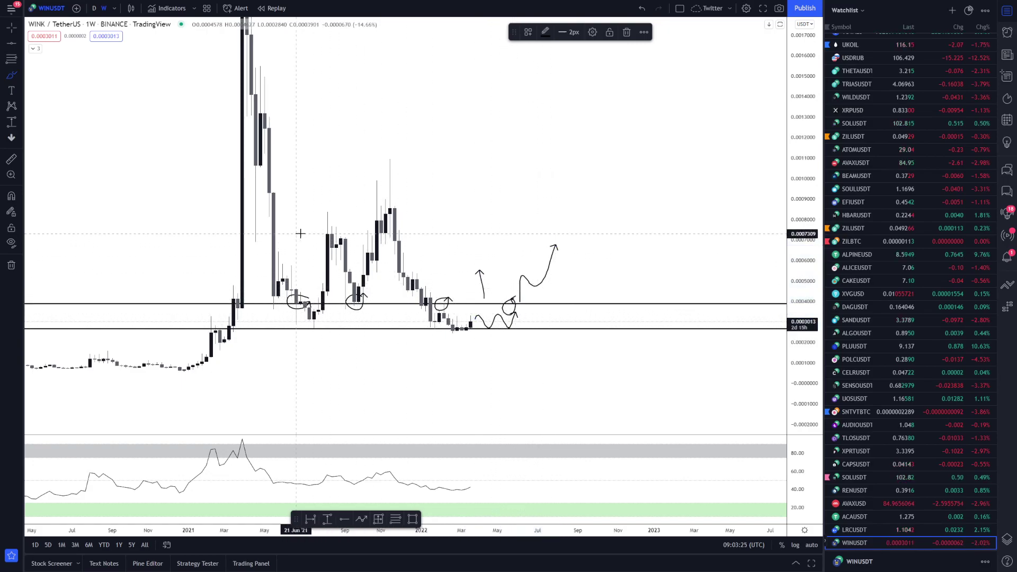
{"action": "left_click_drag", "start_coordinate": [298, 234], "coordinate": [536, 245]}
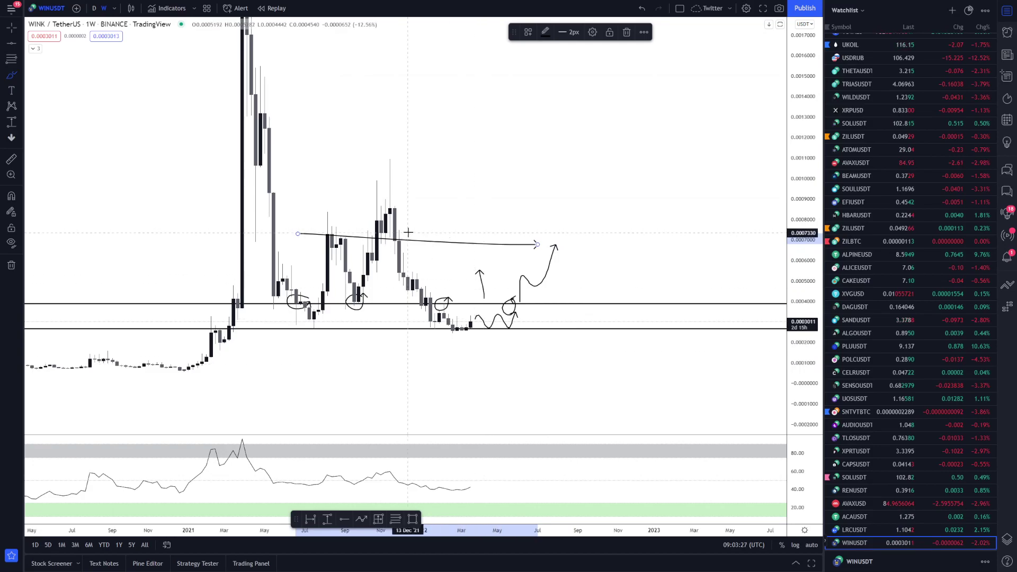
- Add the Binance GLMRUSDT pair to the watchlist and open its chart
{"action": "left_click", "coordinate": [948, 12]}
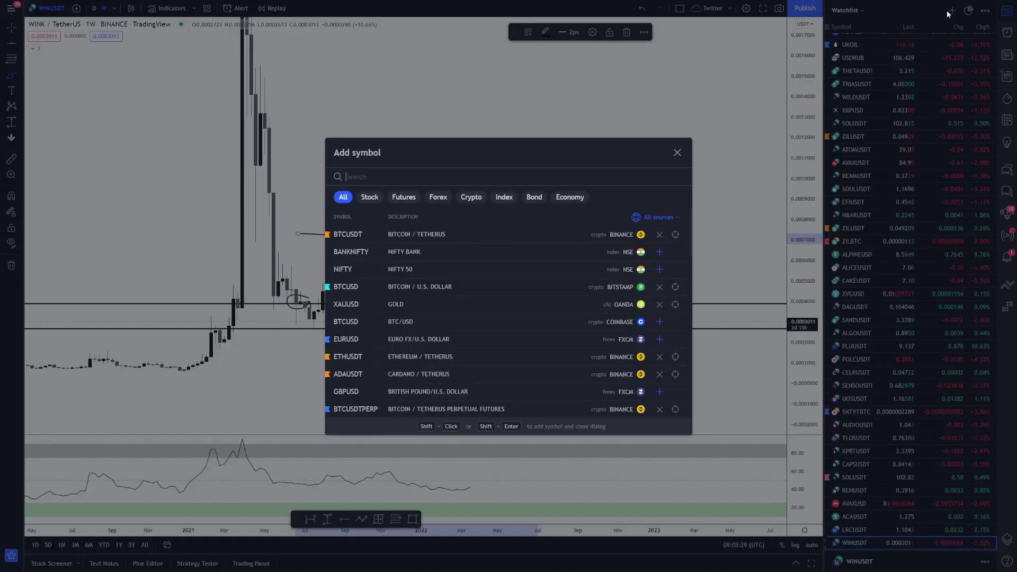
{"action": "type", "text": "GLMR"}
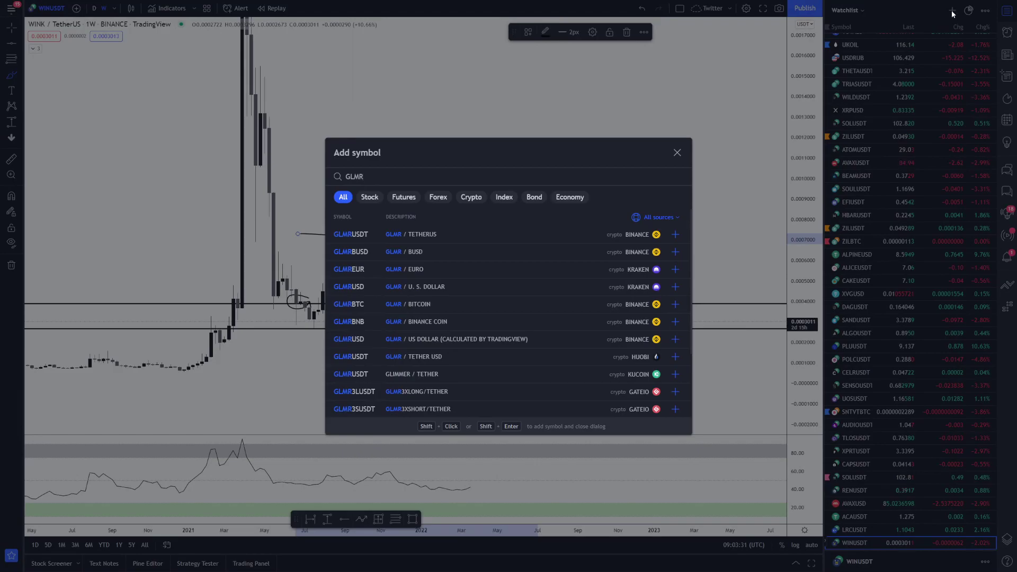
{"action": "left_click", "coordinate": [675, 235]}
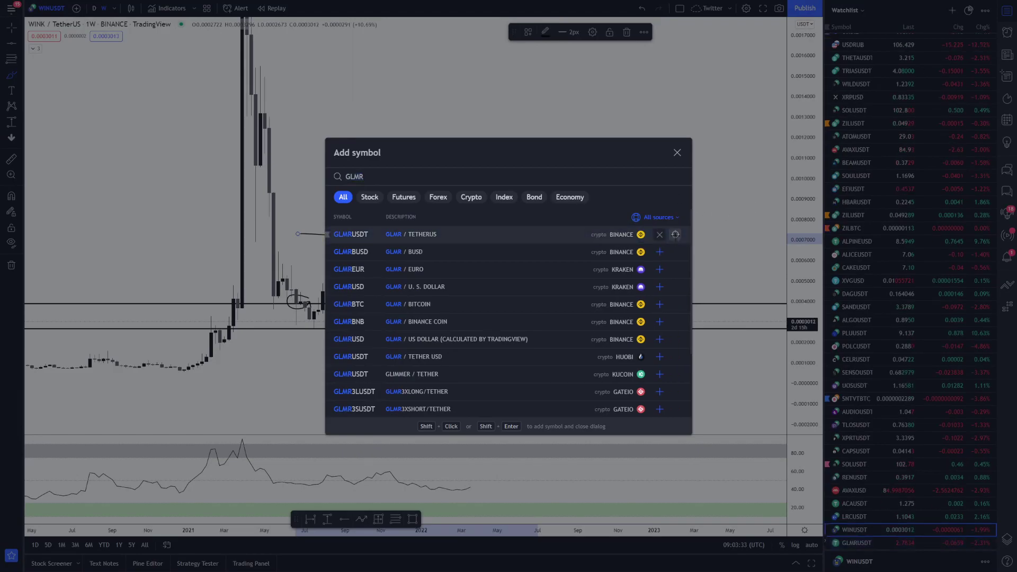
{"action": "key", "text": "Escape"}
{"action": "left_click", "coordinate": [859, 544]}
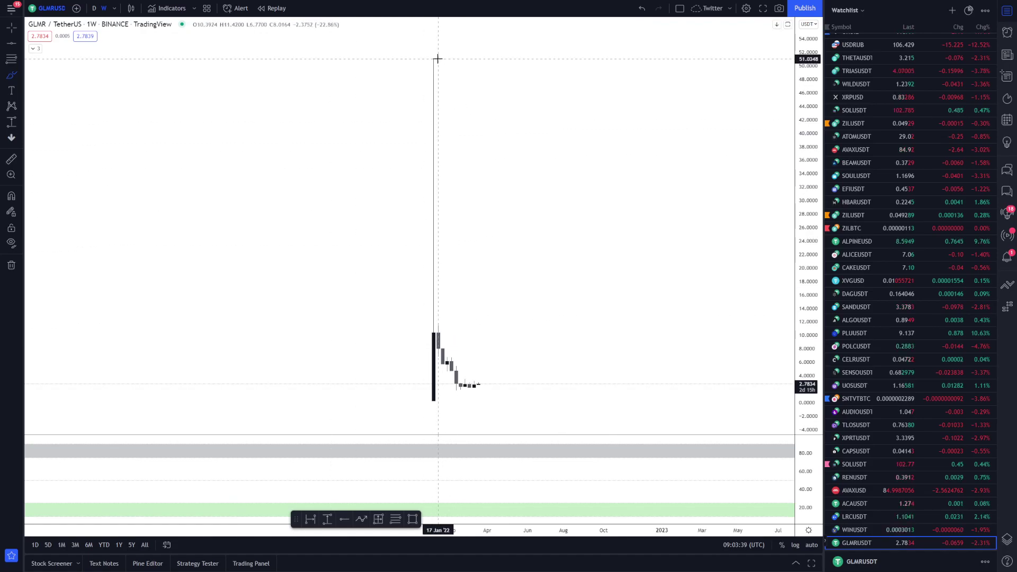
- Switch the GLMRUSDT chart to the daily timeframe and enlarge the February and March 2022 price action
{"action": "left_click", "coordinate": [93, 8]}
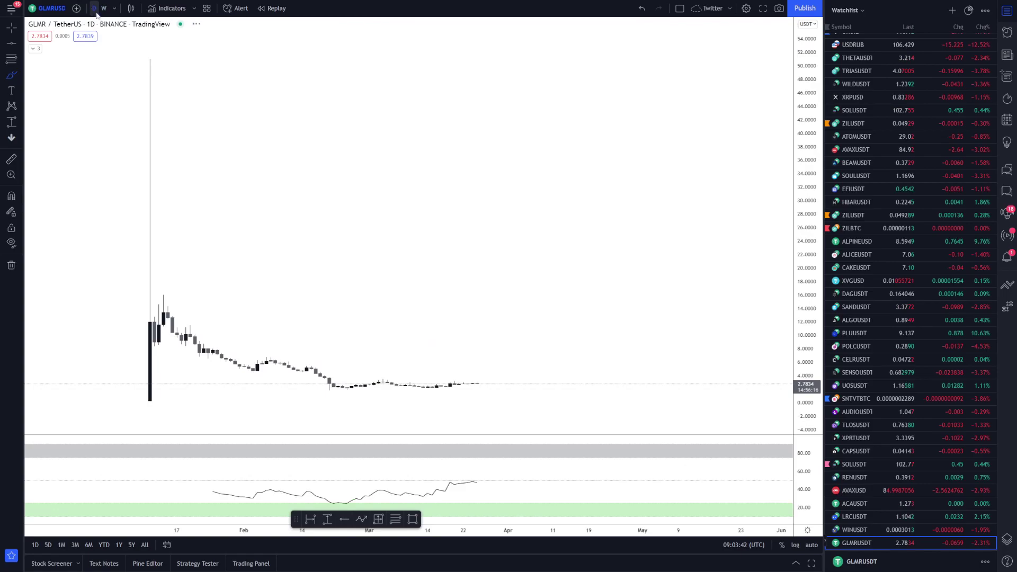
{"action": "scroll", "coordinate": [408, 293], "scroll_direction": "down", "scroll_amount": 4}
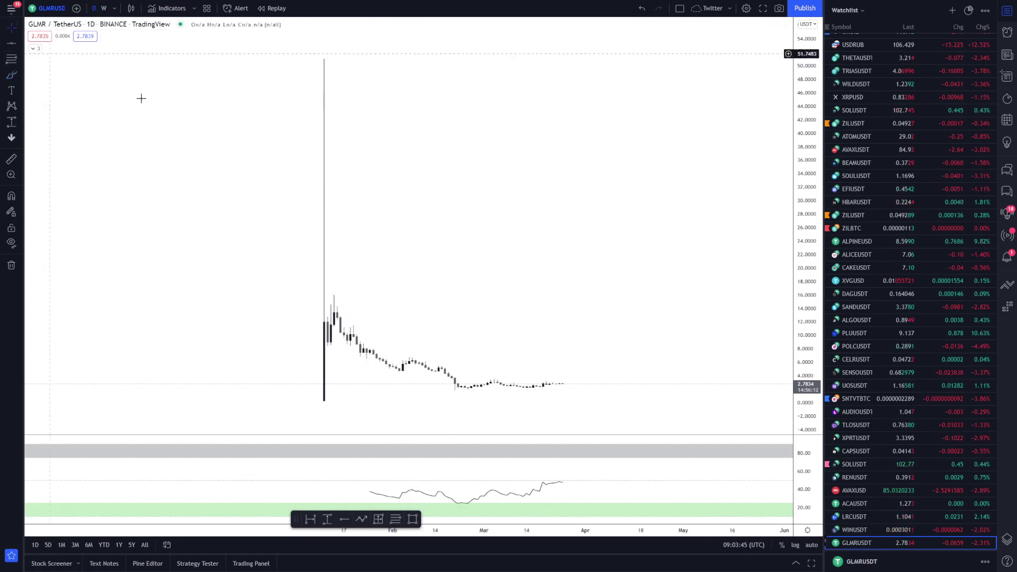
{"action": "scroll", "coordinate": [549, 198], "scroll_direction": "up", "scroll_amount": 3}
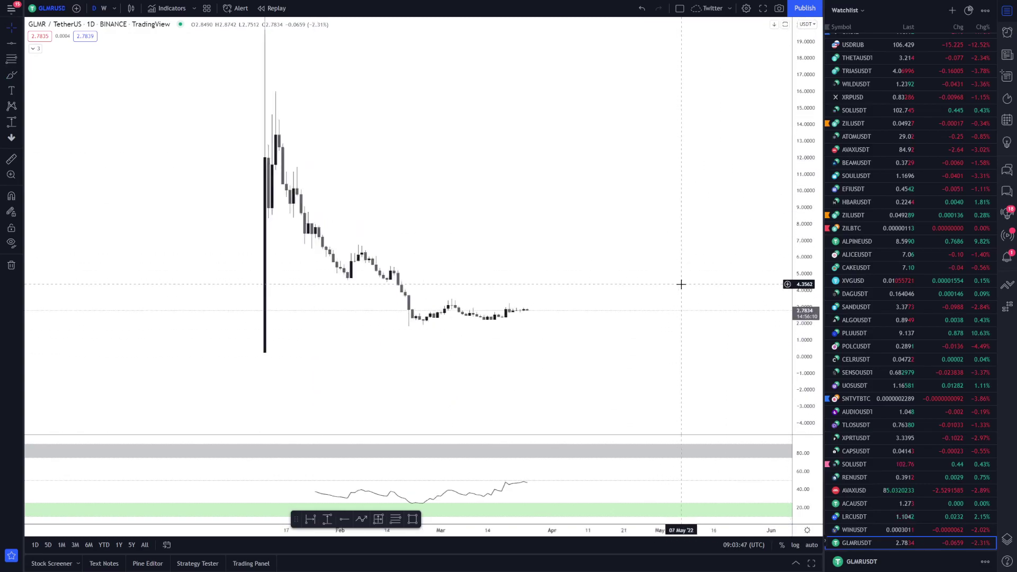
{"action": "scroll", "coordinate": [681, 284], "scroll_direction": "up", "scroll_amount": 1}
{"action": "left_click_drag", "start_coordinate": [800, 386], "coordinate": [783, 211]}
{"action": "left_click_drag", "start_coordinate": [637, 296], "coordinate": [651, 127]}
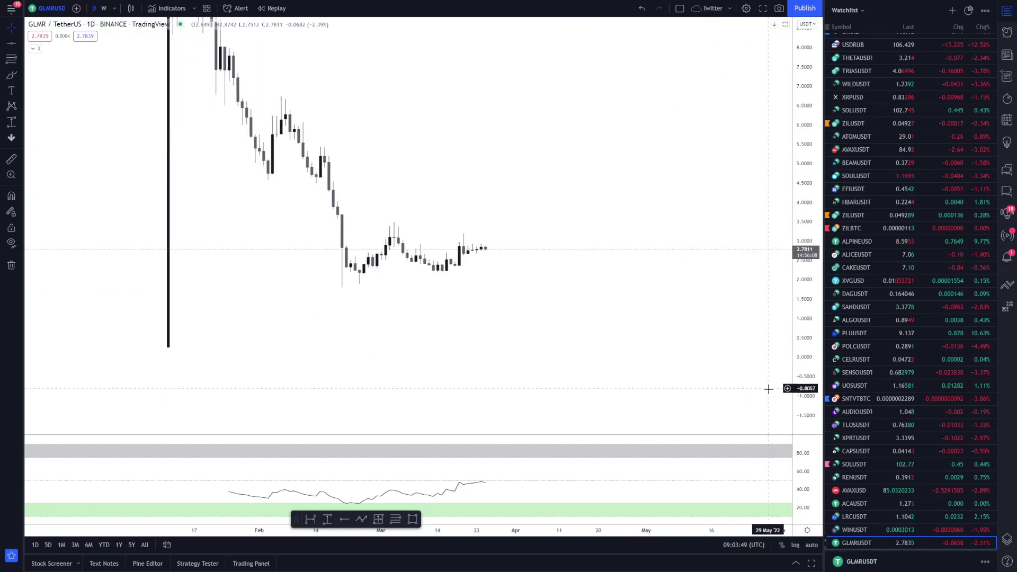
{"action": "left_click_drag", "start_coordinate": [799, 384], "coordinate": [796, 326]}
- Draw a horizontal line at about 2.18 beneath the February and March 2022 candle lows on the daily GLMRUSDT chart
{"action": "left_click", "coordinate": [11, 44]}
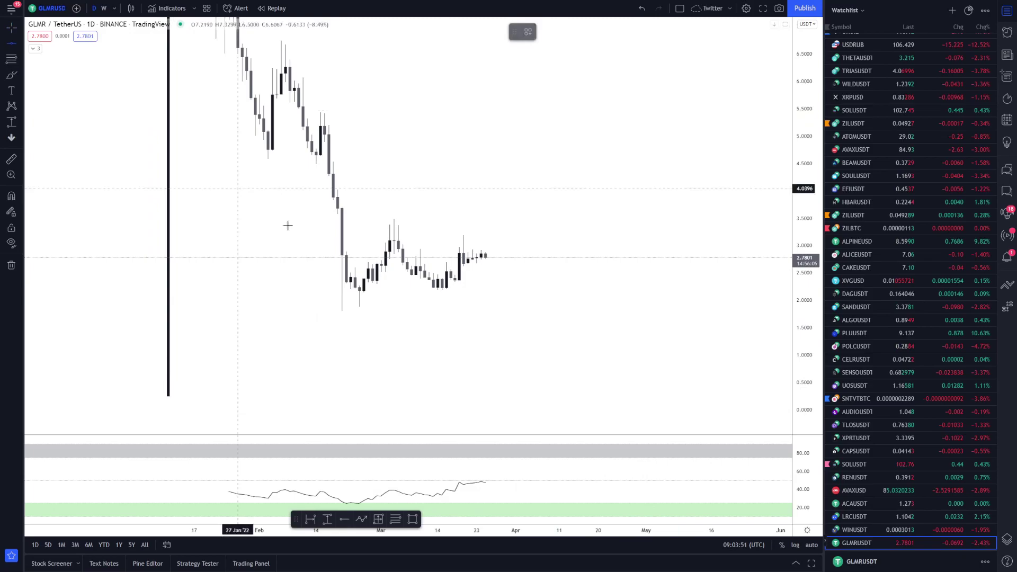
{"action": "left_click", "coordinate": [347, 290]}
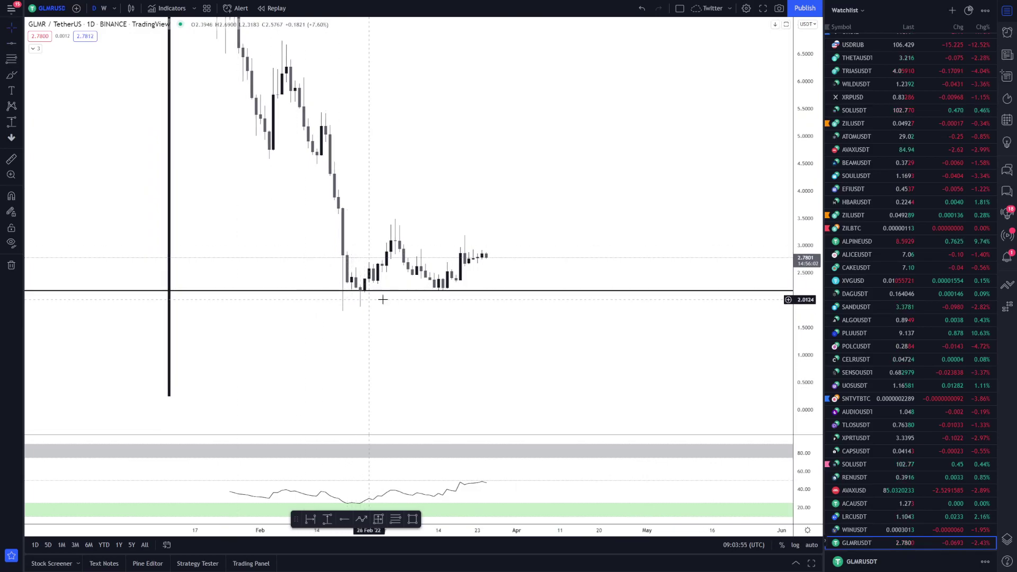
{"action": "left_click_drag", "start_coordinate": [521, 320], "coordinate": [477, 336]}
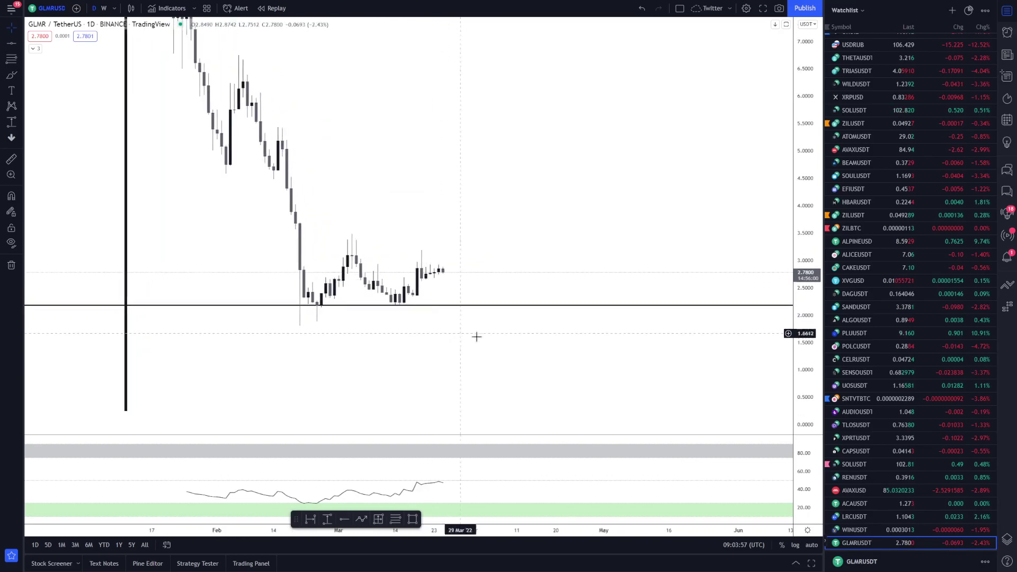
- Stretch the GLMRUSDT price scale around the recent candles and switch the chart to the 4-hour timeframe
{"action": "left_click_drag", "start_coordinate": [805, 345], "coordinate": [804, 310]}
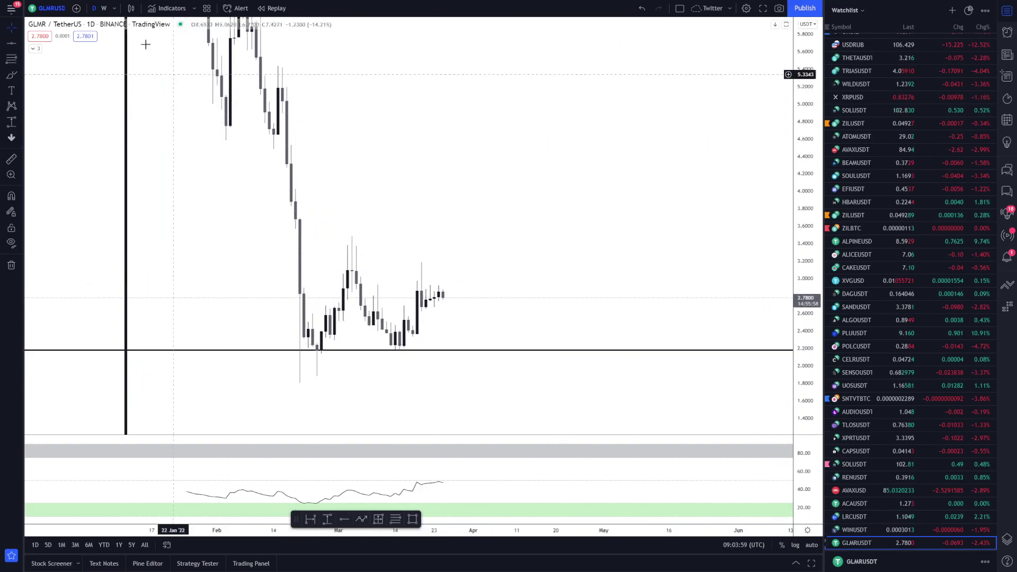
{"action": "left_click", "coordinate": [114, 8]}
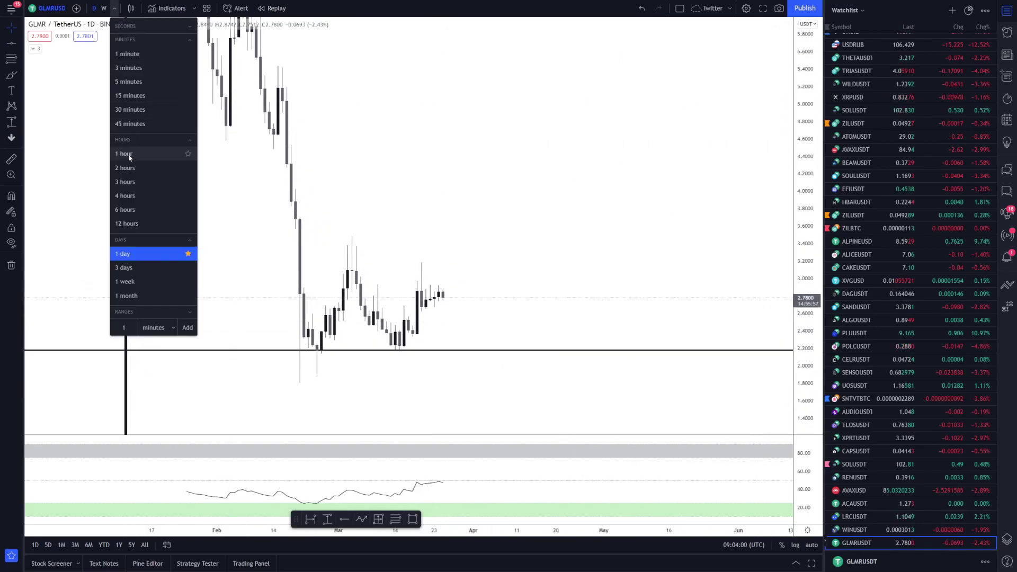
{"action": "left_click", "coordinate": [131, 195]}
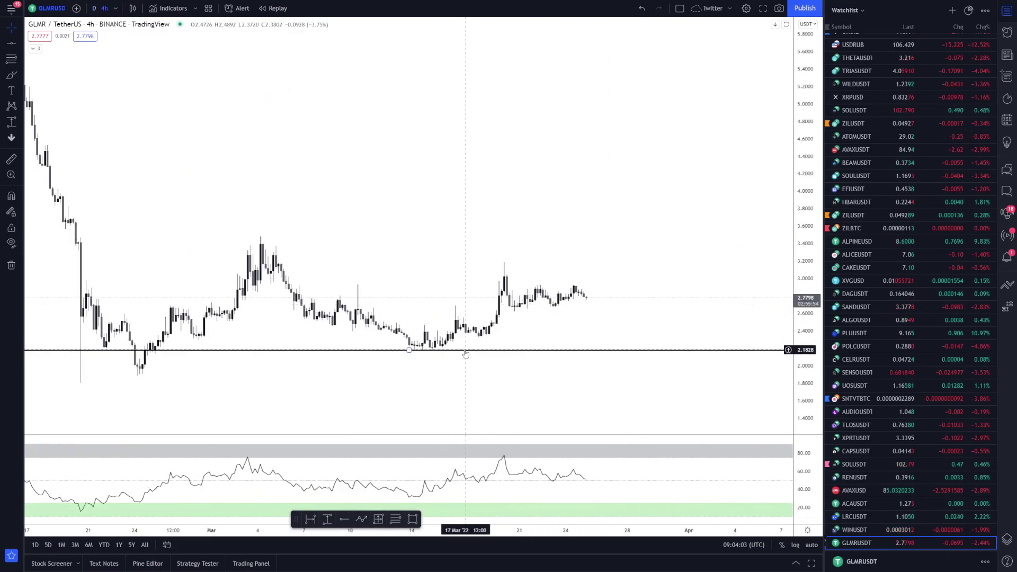
- Draw a Fib Retracement on the 4-hour GLMRUSDT chart from the mid-March low at about 2.18 up to the later March high at about 3.19
{"action": "left_click_drag", "start_coordinate": [640, 288], "coordinate": [635, 254]}
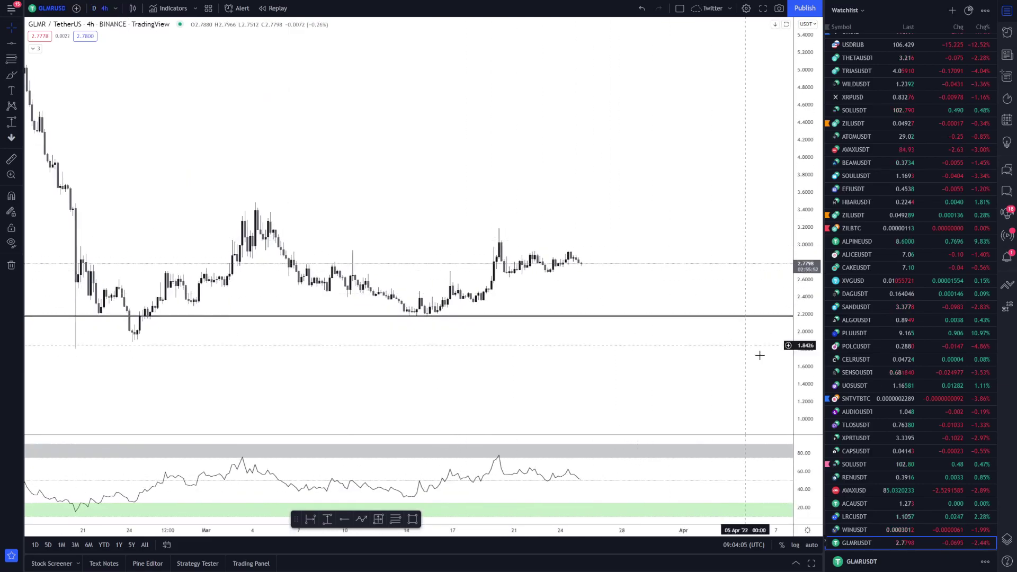
{"action": "left_click_drag", "start_coordinate": [790, 351], "coordinate": [757, 362]}
{"action": "left_click_drag", "start_coordinate": [804, 408], "coordinate": [805, 212]}
{"action": "left_click_drag", "start_coordinate": [652, 275], "coordinate": [608, 93]}
{"action": "left_click_drag", "start_coordinate": [531, 126], "coordinate": [520, 153]}
{"action": "left_click", "coordinate": [10, 58]}
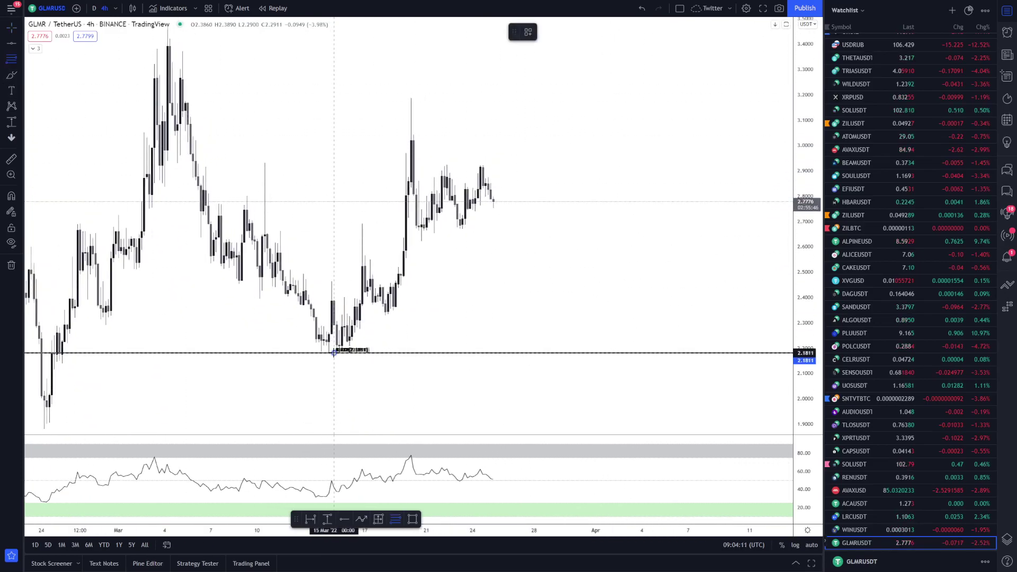
{"action": "left_click", "coordinate": [333, 352]}
{"action": "left_click", "coordinate": [567, 97]}
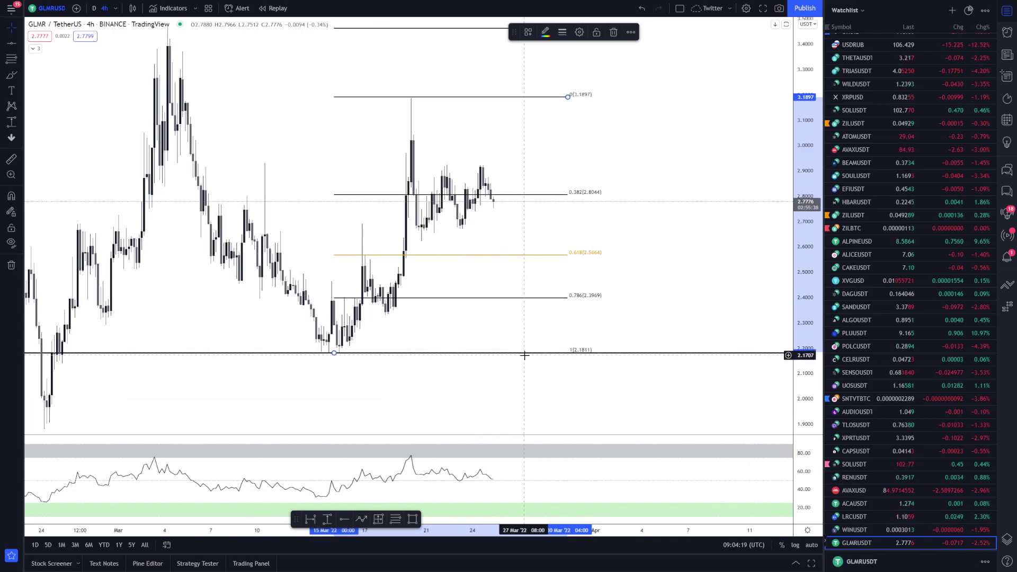
- Draw a rectangle zone from about 3.40 to 3.50 around the early March peak, extending it right across the -0.27 Fibonacci level
{"action": "scroll", "coordinate": [625, 183], "scroll_direction": "down", "scroll_amount": 6}
{"action": "left_click_drag", "start_coordinate": [810, 64], "coordinate": [816, 228]}
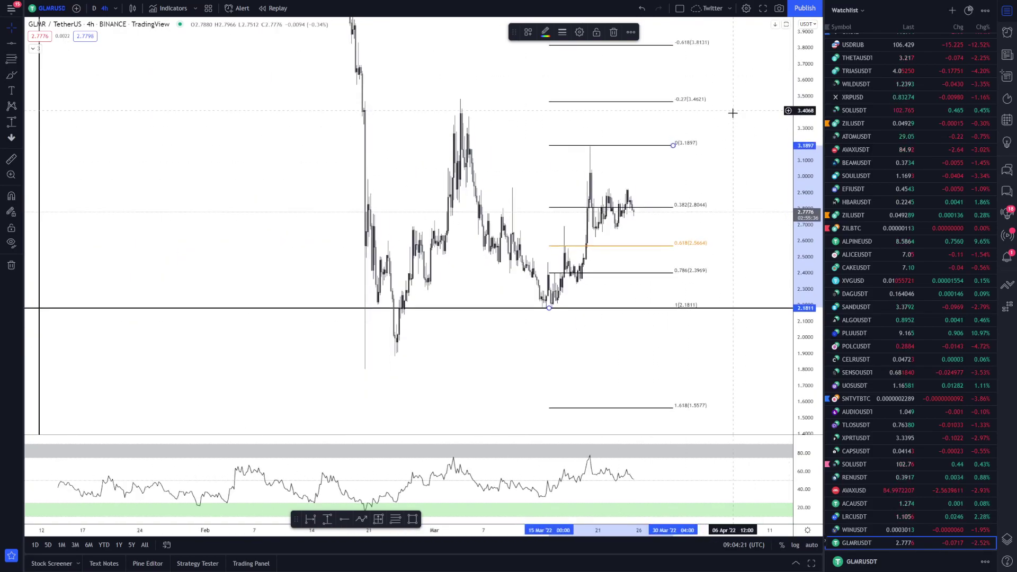
{"action": "left_click_drag", "start_coordinate": [729, 112], "coordinate": [723, 173]}
{"action": "left_click", "coordinate": [22, 55]}
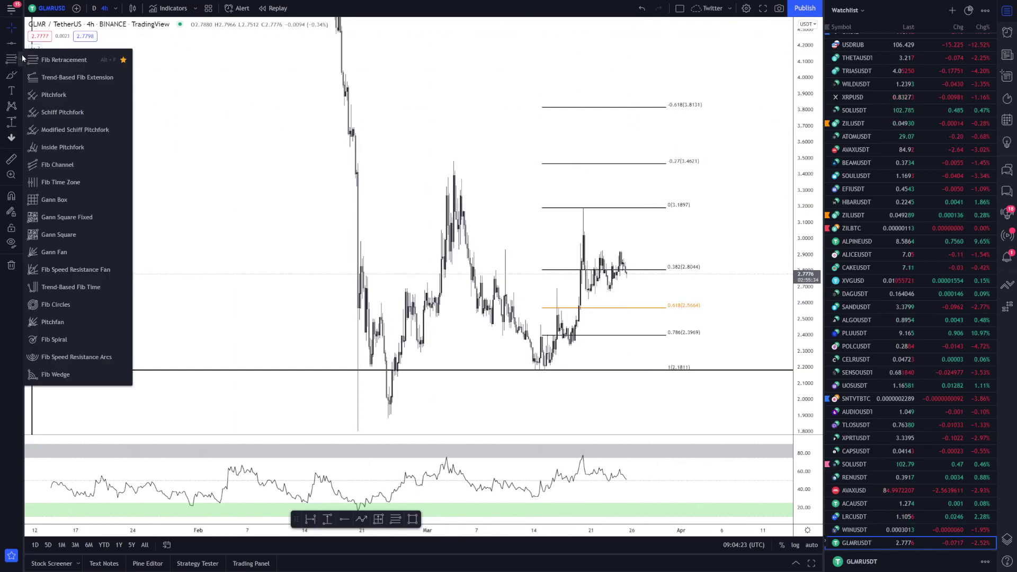
{"action": "left_click", "coordinate": [20, 74]}
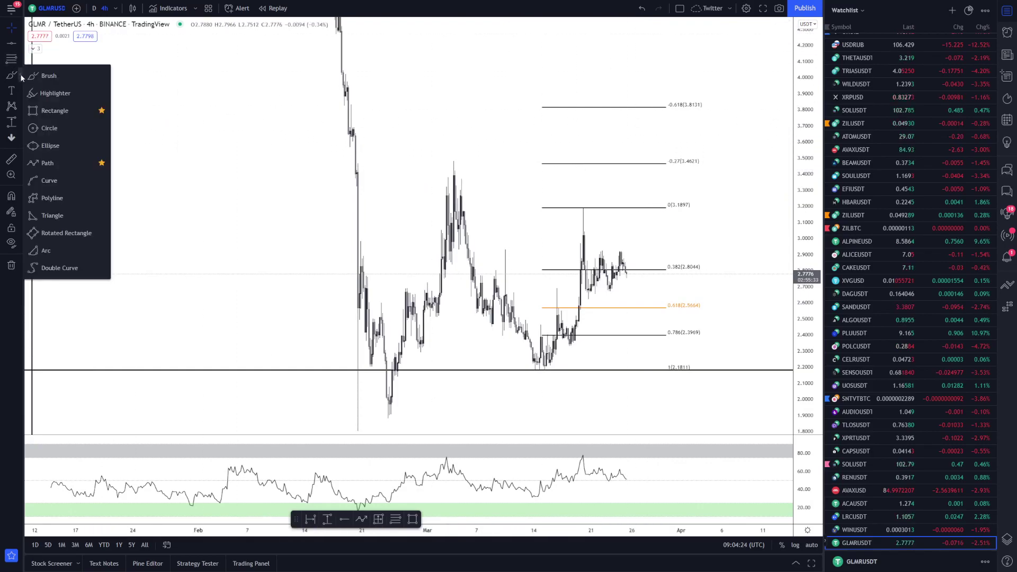
{"action": "left_click", "coordinate": [49, 112]}
{"action": "mouse_move", "coordinate": [348, 160]}
{"action": "left_mouse_down"}
{"action": "mouse_move", "coordinate": [387, 172]}
{"action": "mouse_move", "coordinate": [521, 176]}
{"action": "mouse_move", "coordinate": [715, 168]}
{"action": "mouse_move", "coordinate": [728, 156]}
{"action": "left_mouse_up"}
{"action": "left_click_drag", "start_coordinate": [730, 204], "coordinate": [718, 207]}
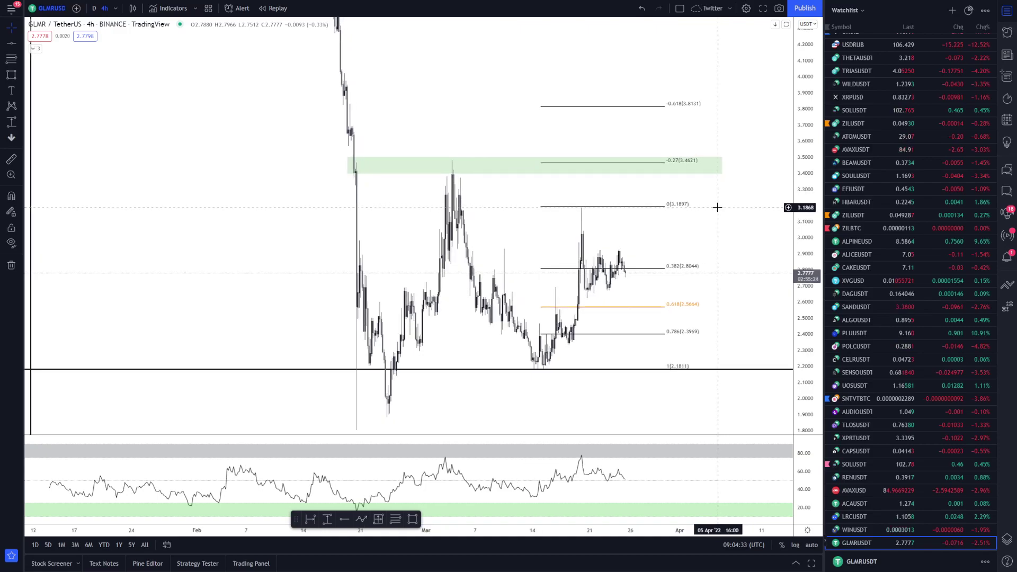